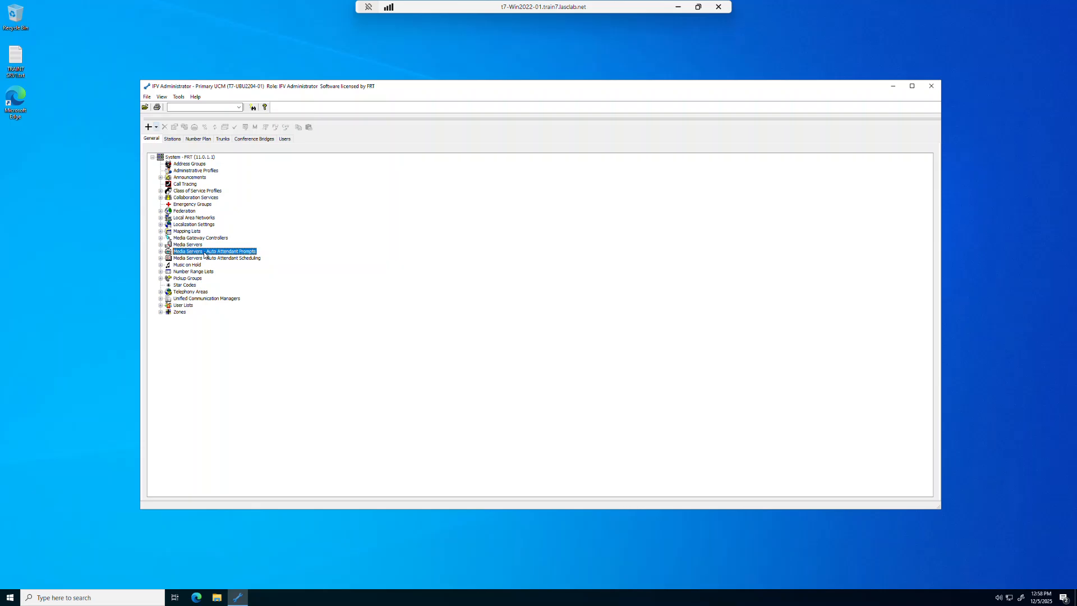
# Create a new prompt under Media Servers > Auto Attendant Prompts to open its Properties dialog.
pyautogui.click(161, 252)
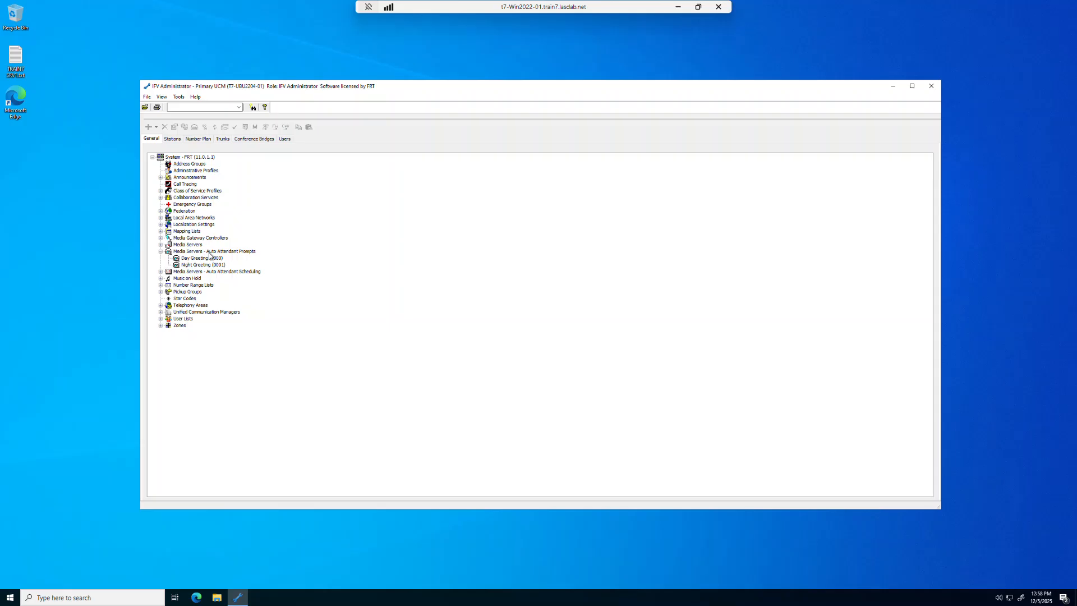
pyautogui.click(210, 253)
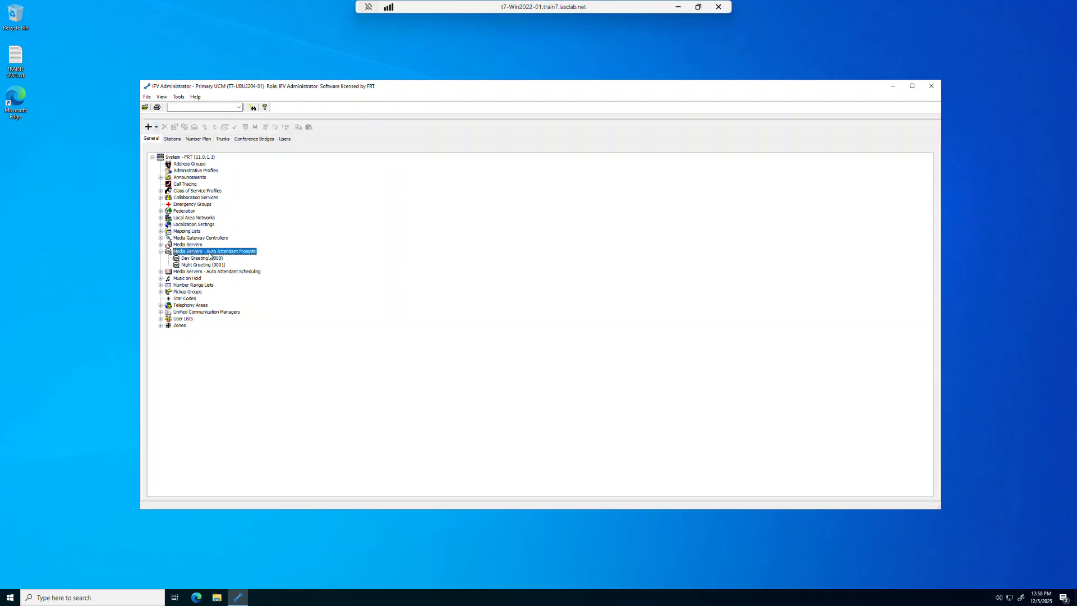
pyautogui.rightClick(210, 254)
pyautogui.click(216, 260)
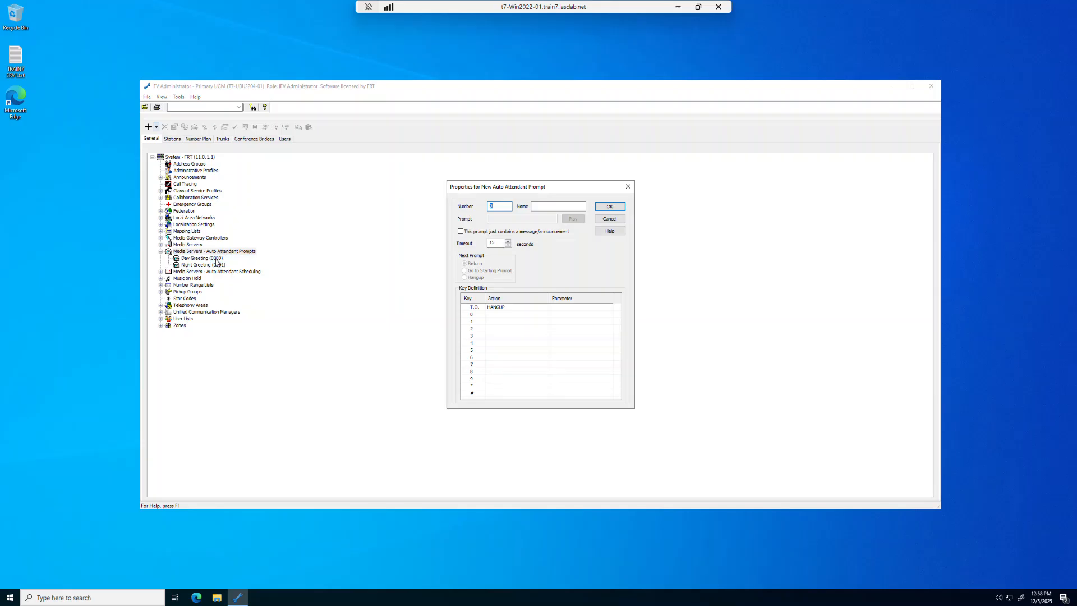
# Give the new prompt Number 0002, Name Chicago and a 5-second timeout.
pyautogui.write('0002')
pyautogui.click(542, 207)
pyautogui.write('Chica')
pyautogui.doubleClick(497, 243)
# Set the timeout (T.O.) and key 0 to Blind Transfer to extension 1001.
pyautogui.click(546, 308)
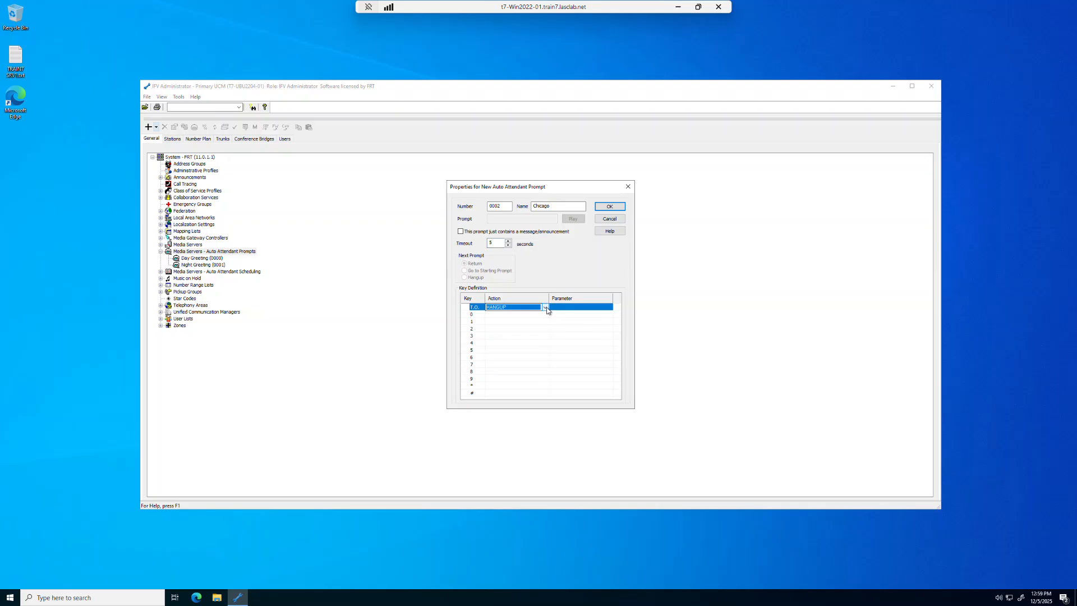
pyautogui.click(545, 308)
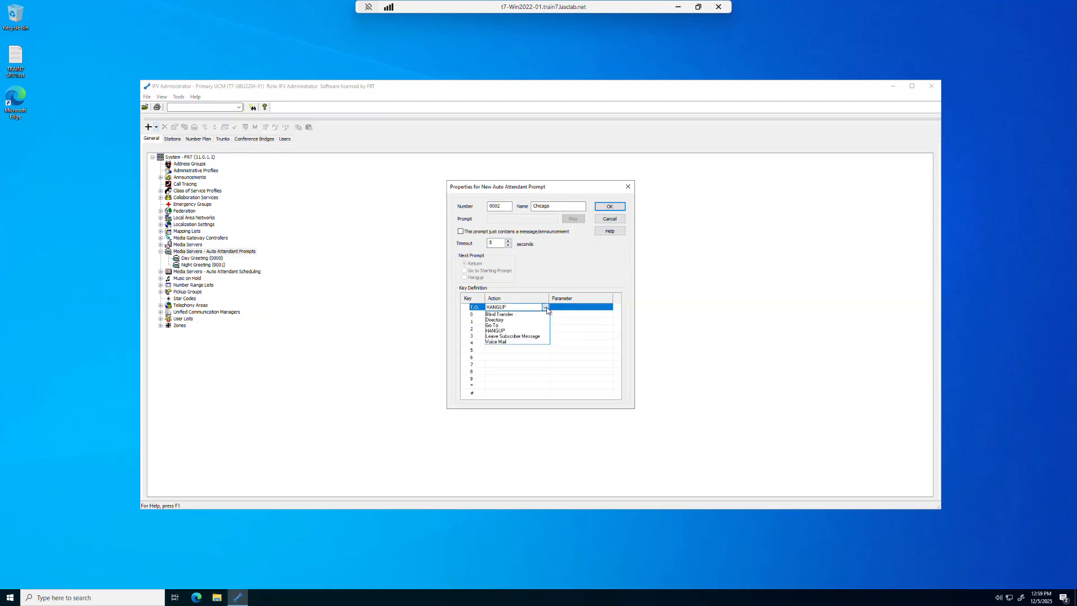
pyautogui.click(506, 315)
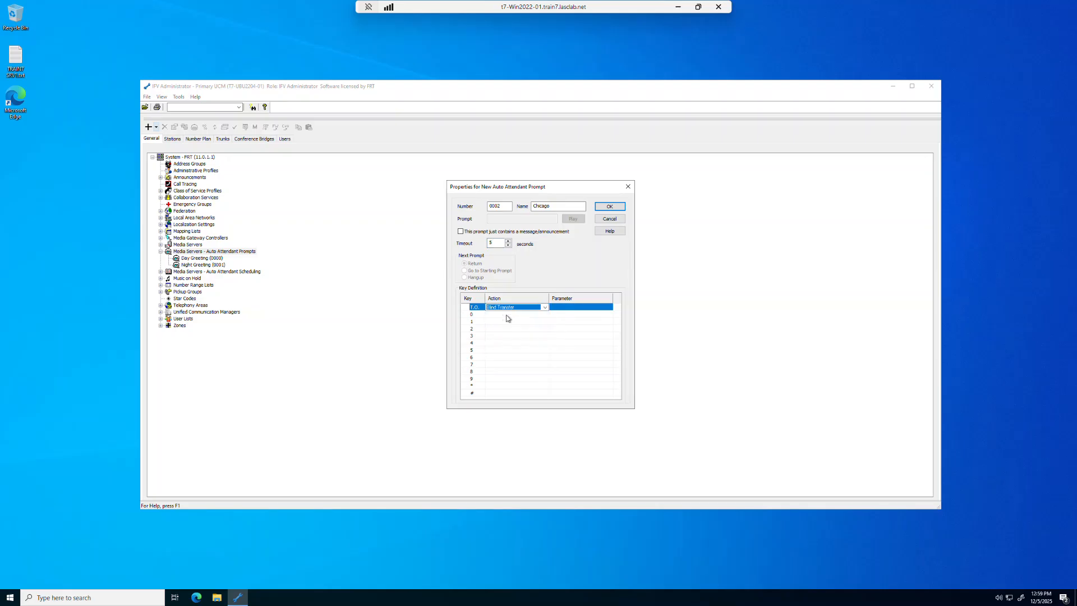
pyautogui.click(572, 308)
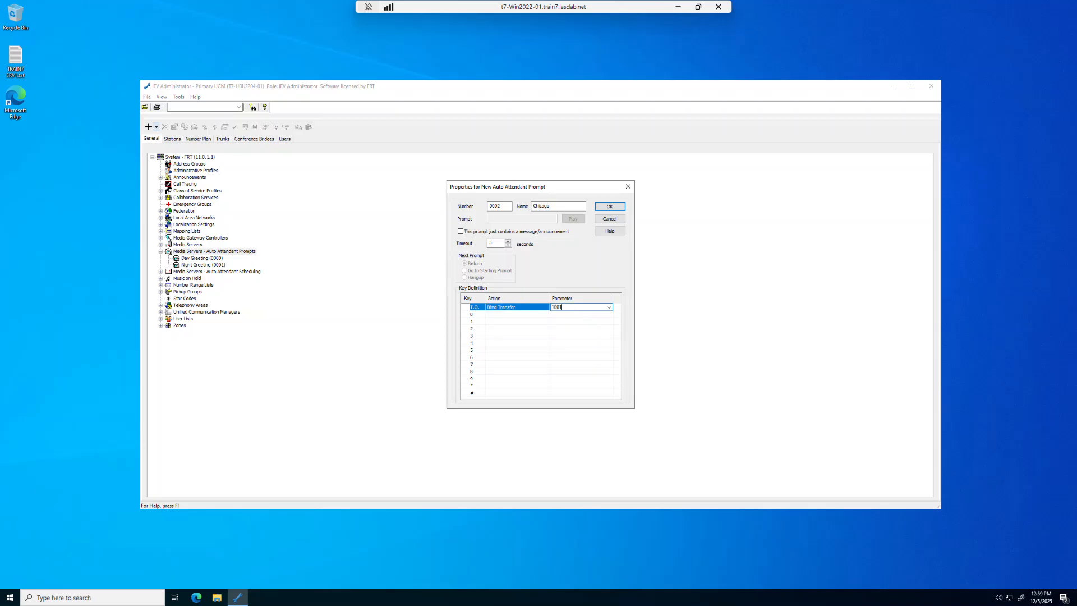
pyautogui.click(547, 317)
pyautogui.click(546, 317)
pyautogui.click(534, 321)
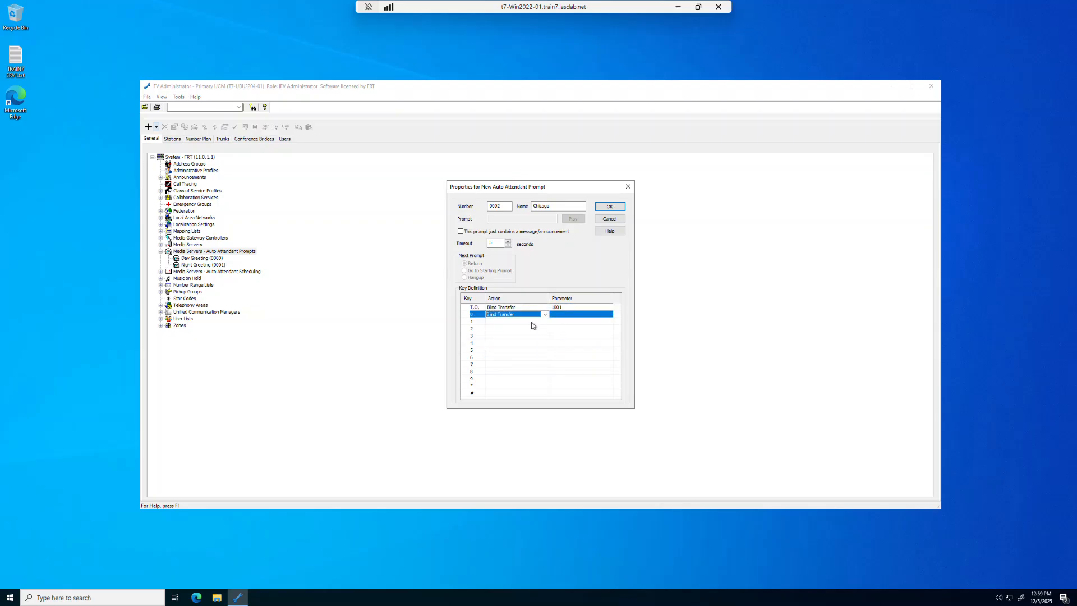
pyautogui.click(580, 315)
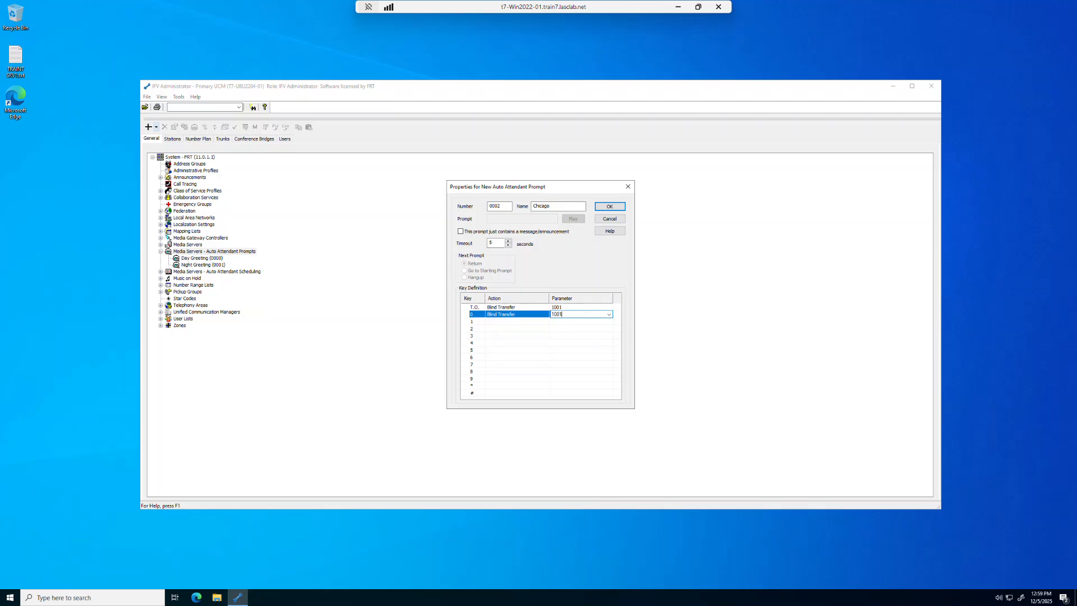
pyautogui.write('1001')
# Set key 1 to Blind Transfer to Any Valid Extension.
pyautogui.click(544, 323)
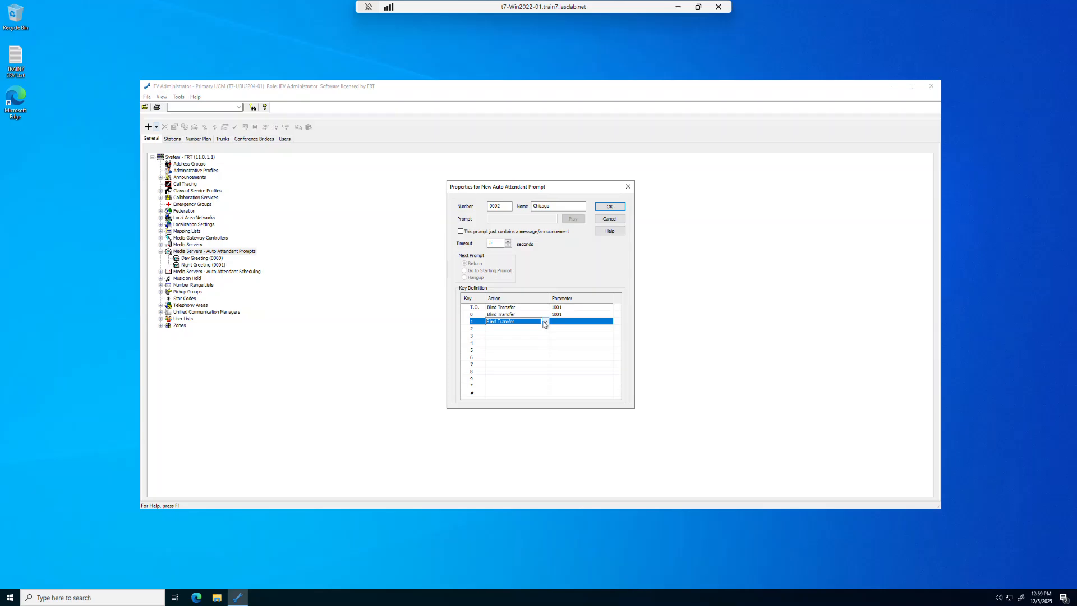
pyautogui.click(544, 324)
pyautogui.click(535, 327)
pyautogui.click(574, 322)
pyautogui.click(609, 322)
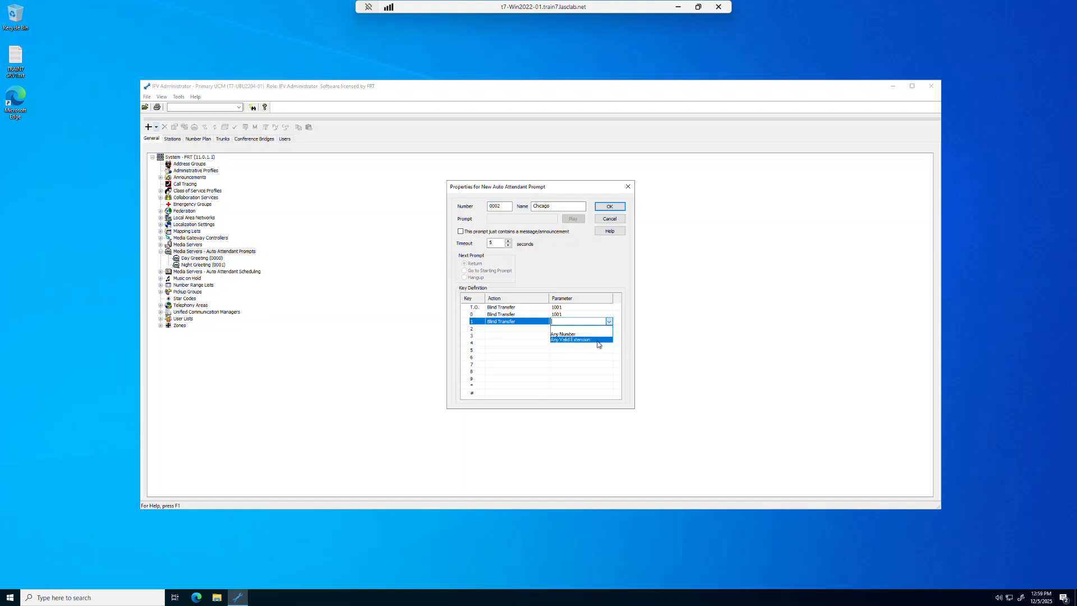
pyautogui.click(598, 340)
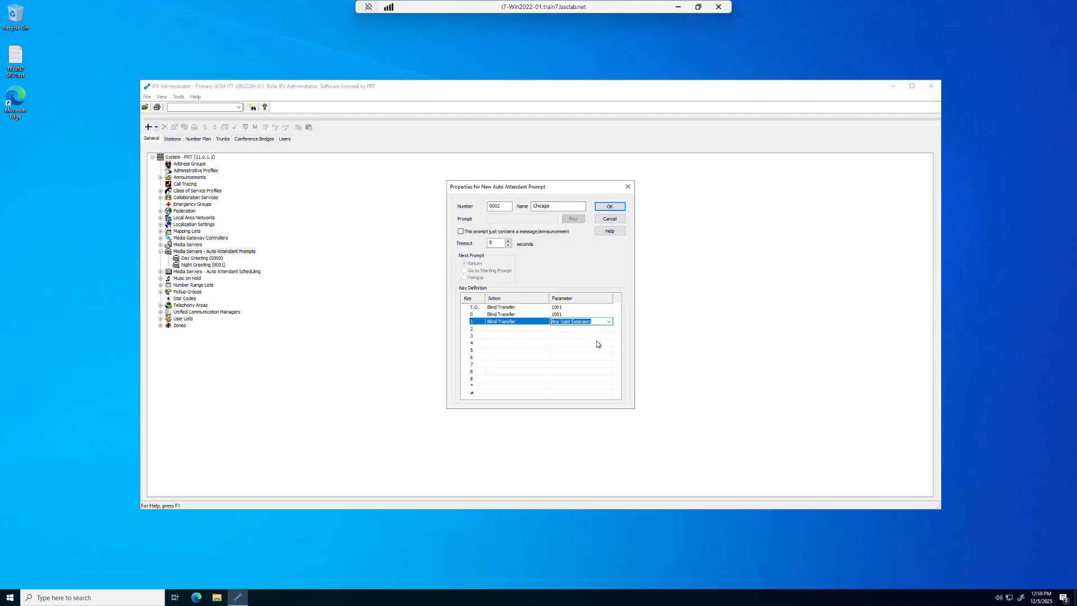
# Set keys 2 and 3 to Blind Transfer to Any Valid Extension.
pyautogui.click(548, 329)
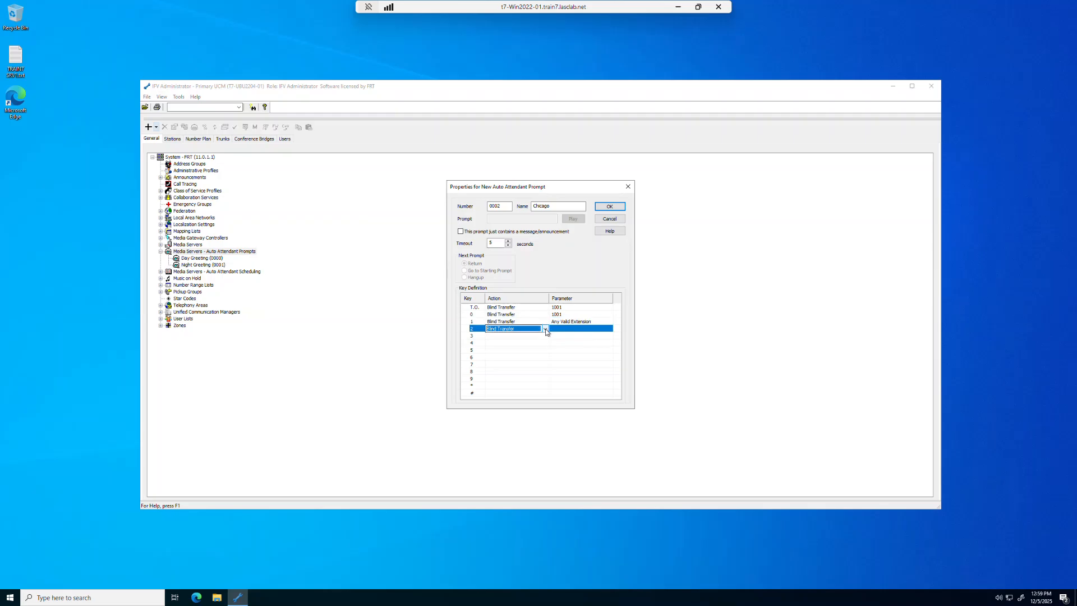
pyautogui.click(545, 329)
pyautogui.click(536, 336)
pyautogui.click(570, 328)
pyautogui.click(609, 329)
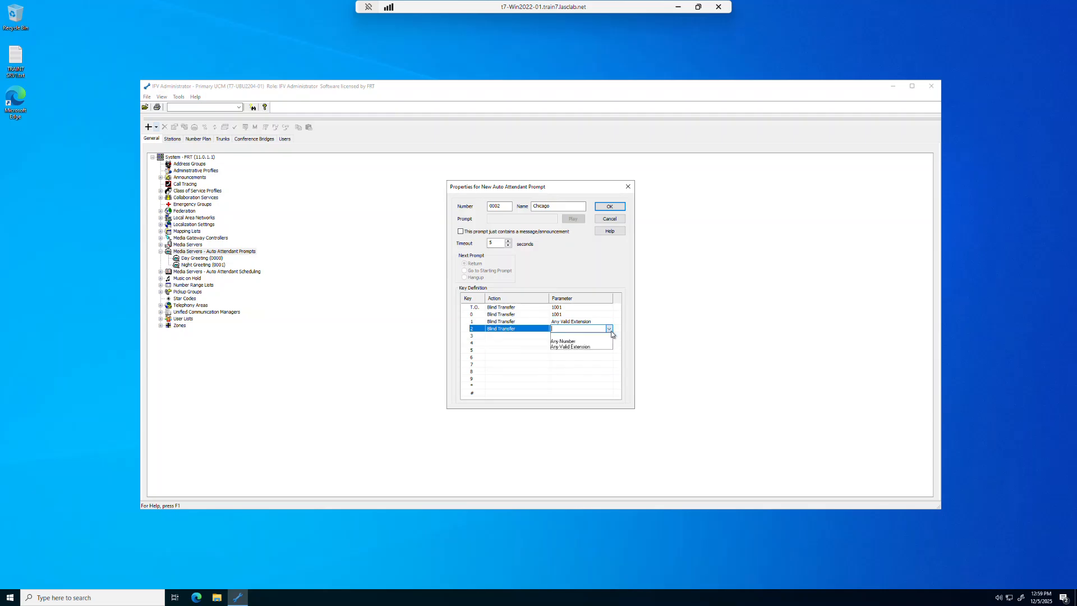
pyautogui.click(586, 346)
pyautogui.click(536, 336)
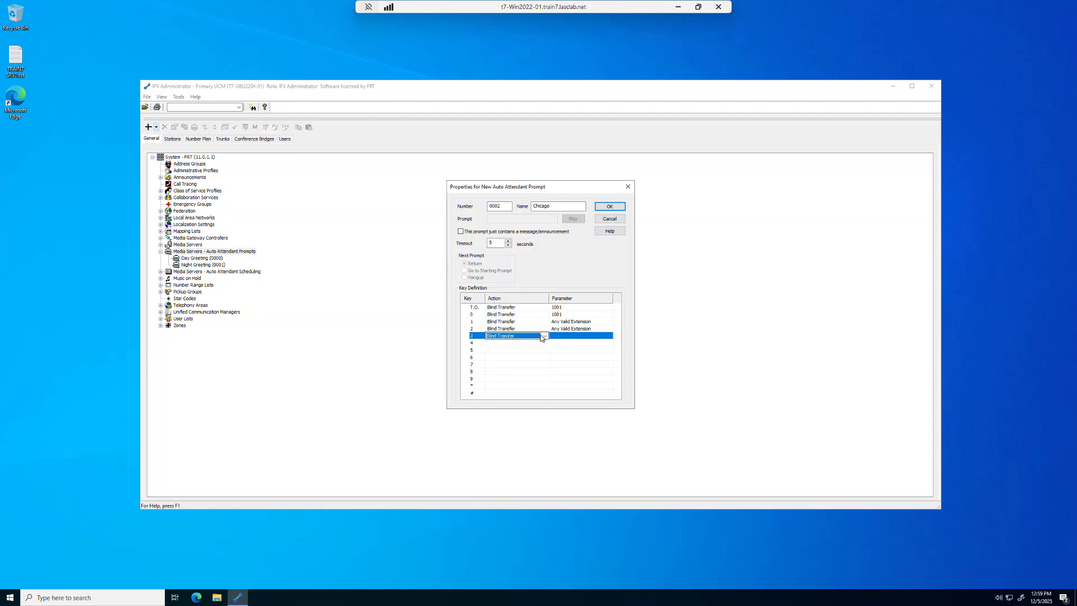
pyautogui.click(545, 335)
pyautogui.click(533, 343)
pyautogui.click(559, 336)
pyautogui.click(608, 335)
pyautogui.click(585, 355)
# Set keys 4 and 5 to Blind Transfer to 1210 and 1220.
pyautogui.click(538, 343)
pyautogui.click(544, 343)
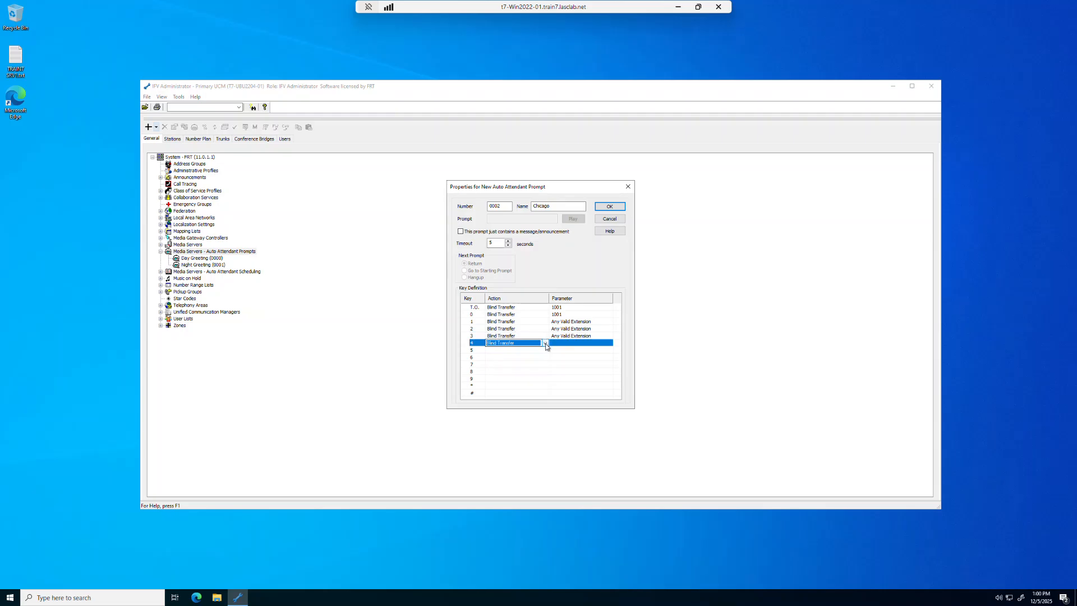
pyautogui.click(544, 343)
pyautogui.click(517, 351)
pyautogui.click(566, 343)
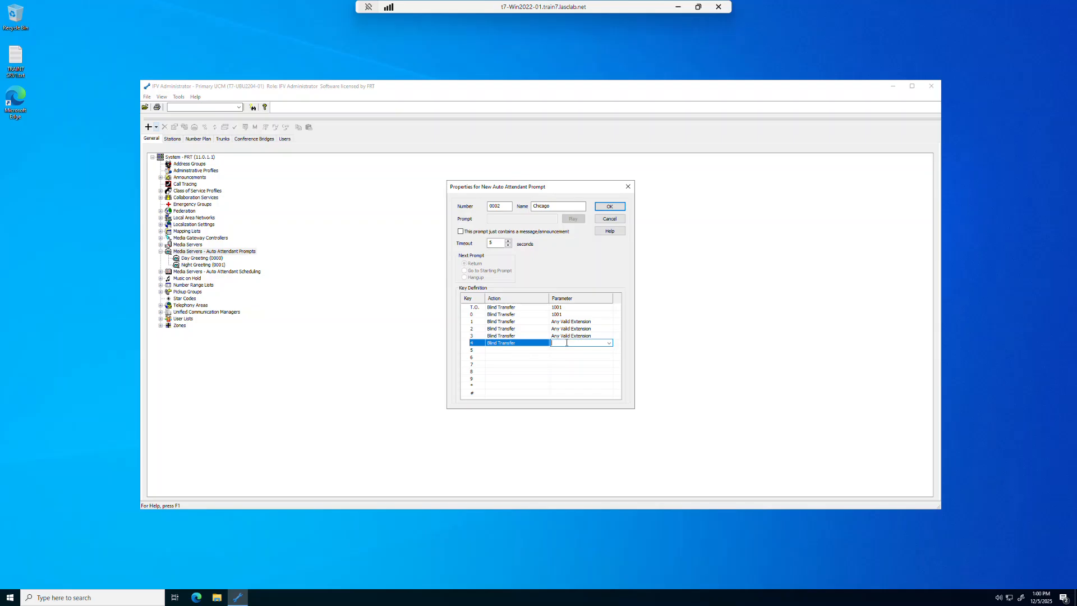
pyautogui.write('1210')
pyautogui.click(543, 350)
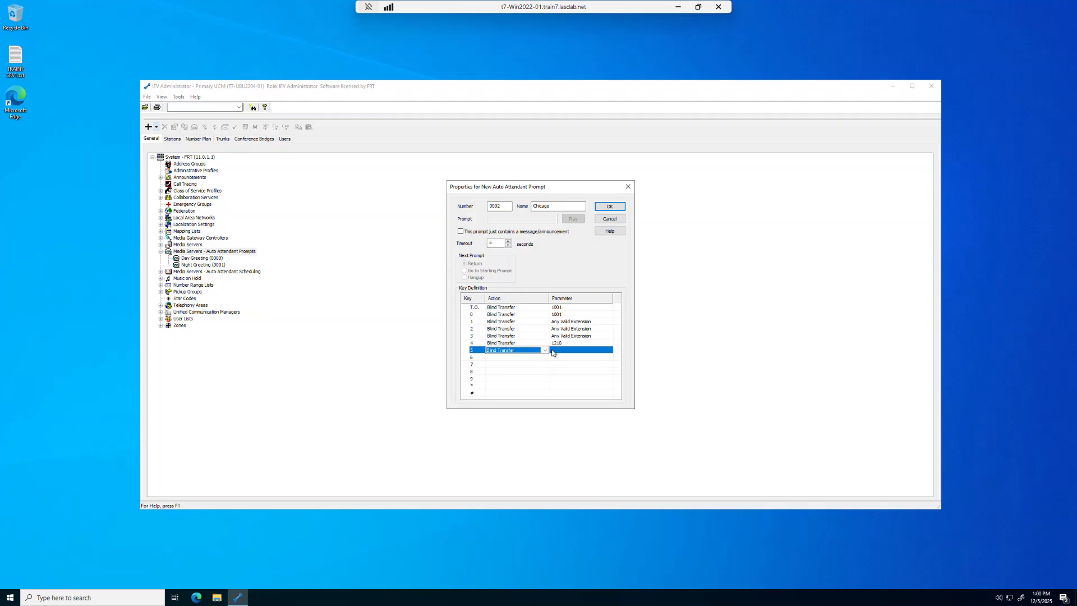
pyautogui.click(546, 350)
pyautogui.click(542, 357)
pyautogui.click(553, 350)
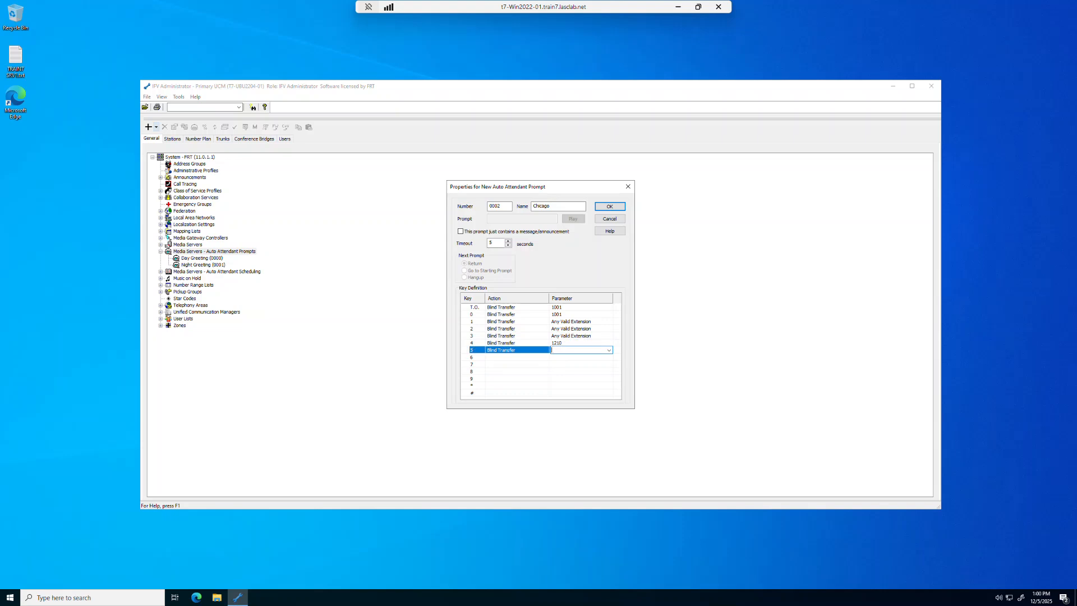
# Set key 6 to Blind Transfer to 1230.
pyautogui.click(540, 359)
pyautogui.click(544, 358)
pyautogui.click(513, 362)
pyautogui.click(561, 357)
pyautogui.write('1230')
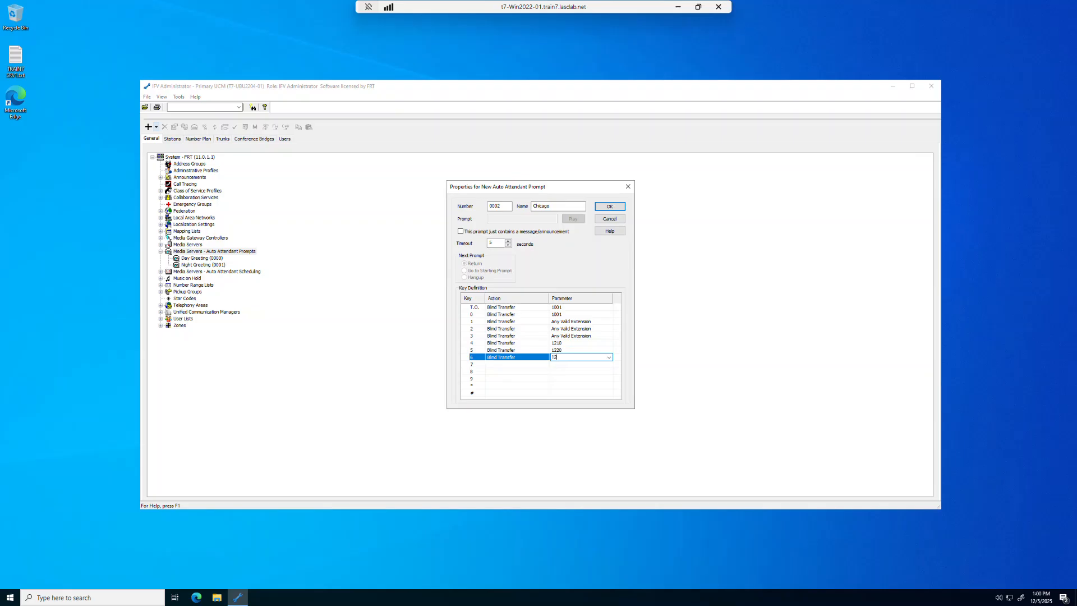
pyautogui.click(547, 363)
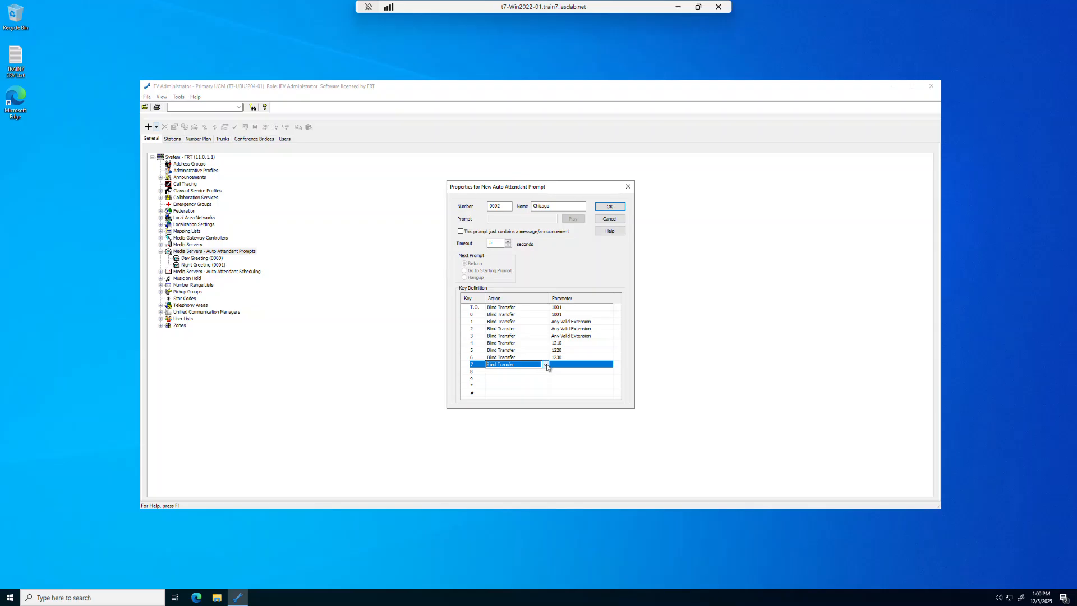
# Set key 7's action to Go To prompt 0005.
pyautogui.click(547, 365)
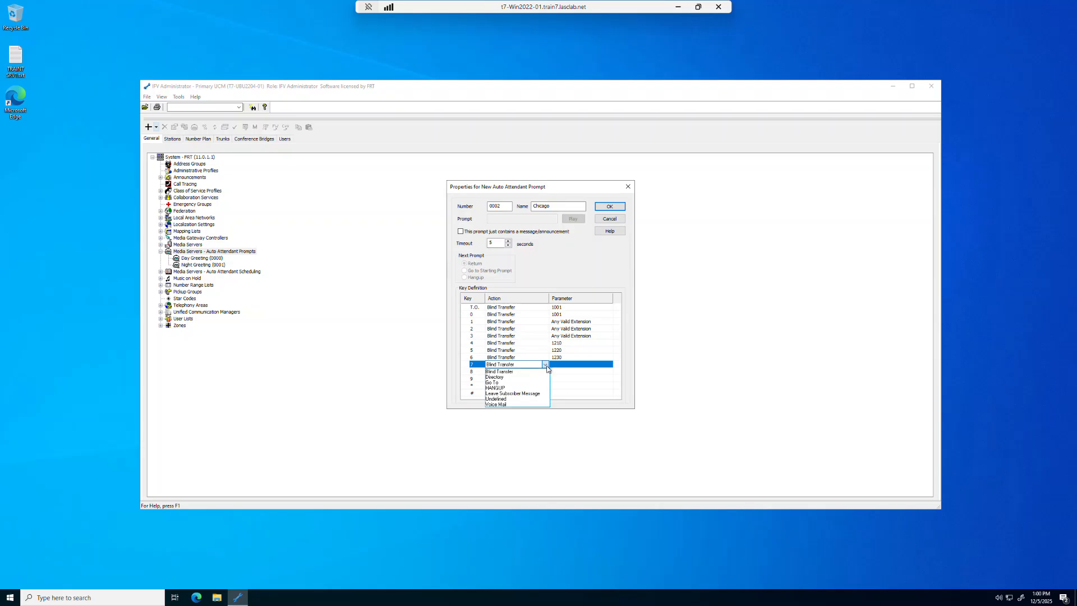
pyautogui.click(499, 386)
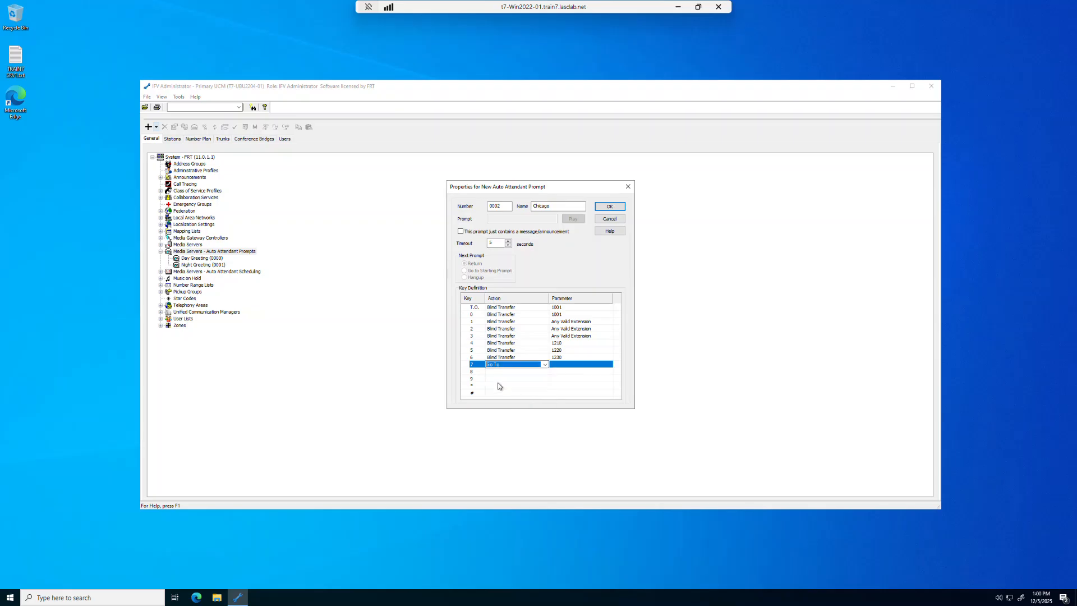
pyautogui.click(554, 365)
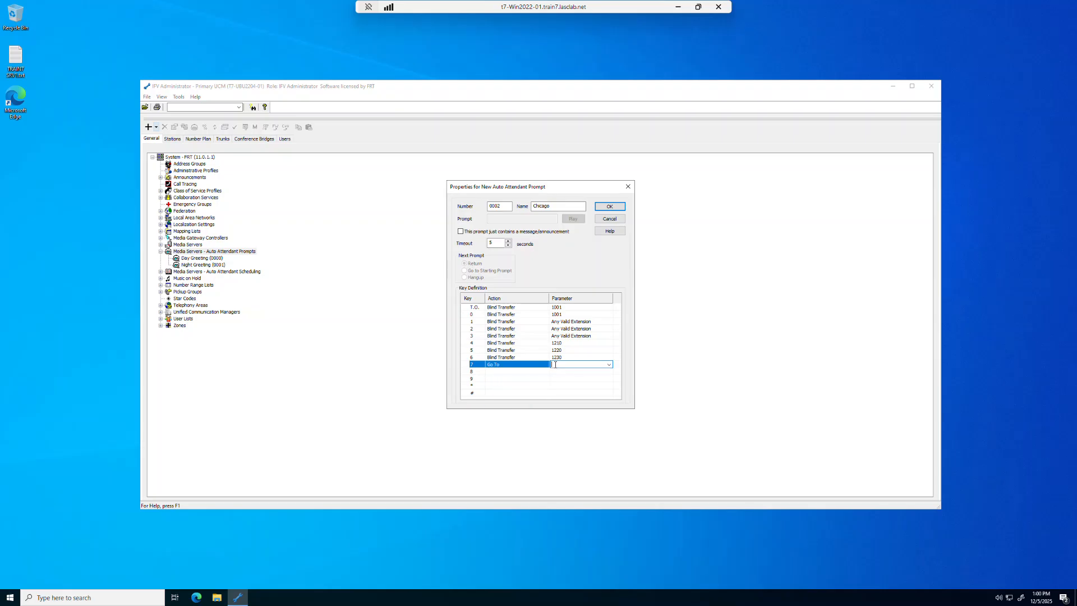
pyautogui.write('0005')
# Set key 9's action to Go To prompt 0002.
pyautogui.click(533, 377)
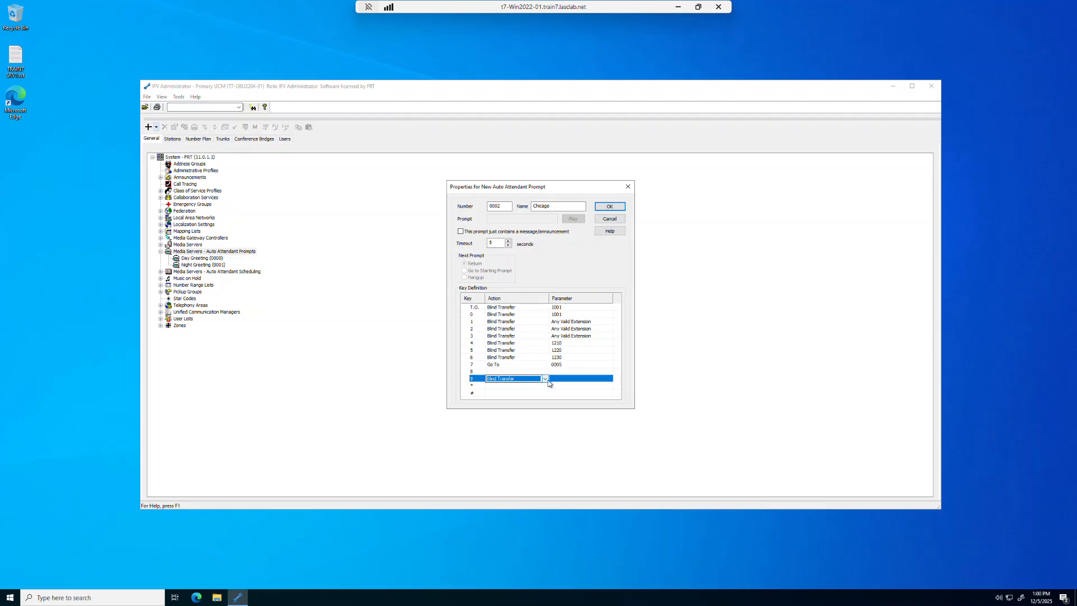
pyautogui.click(545, 379)
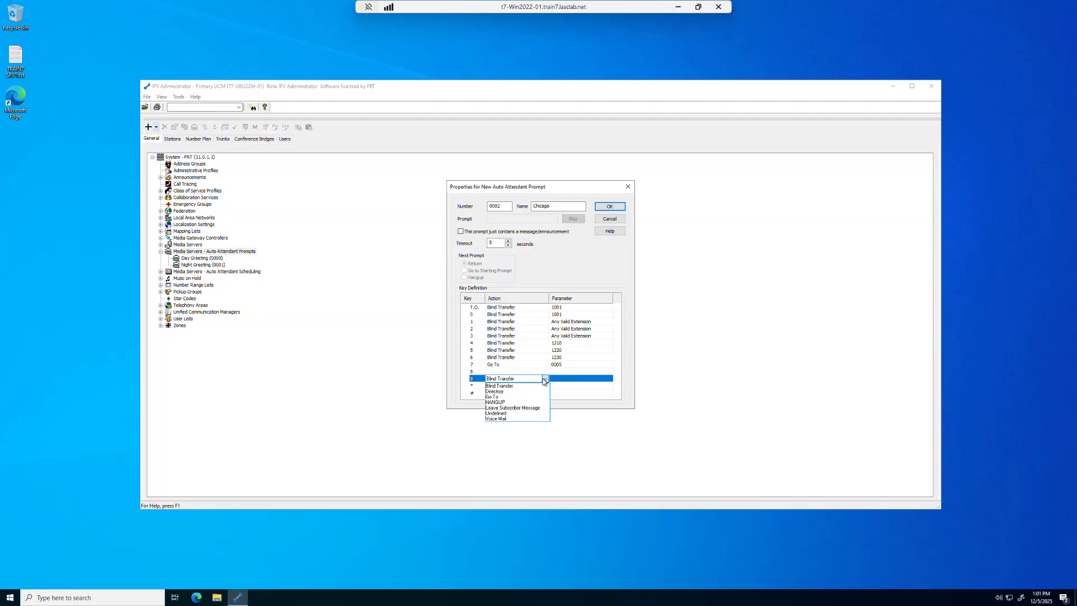
pyautogui.click(491, 397)
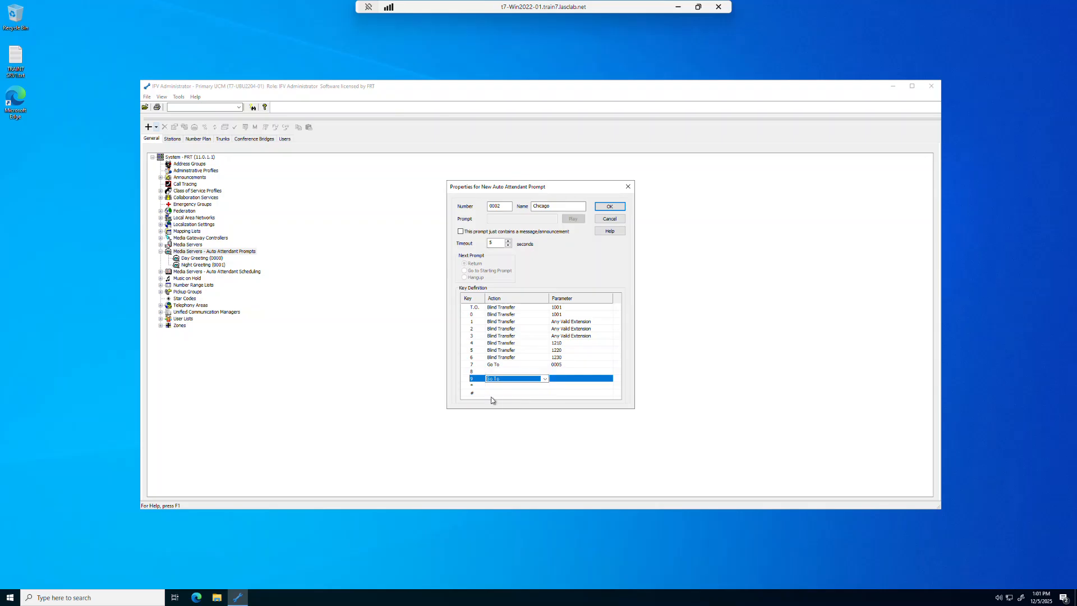
pyautogui.click(559, 379)
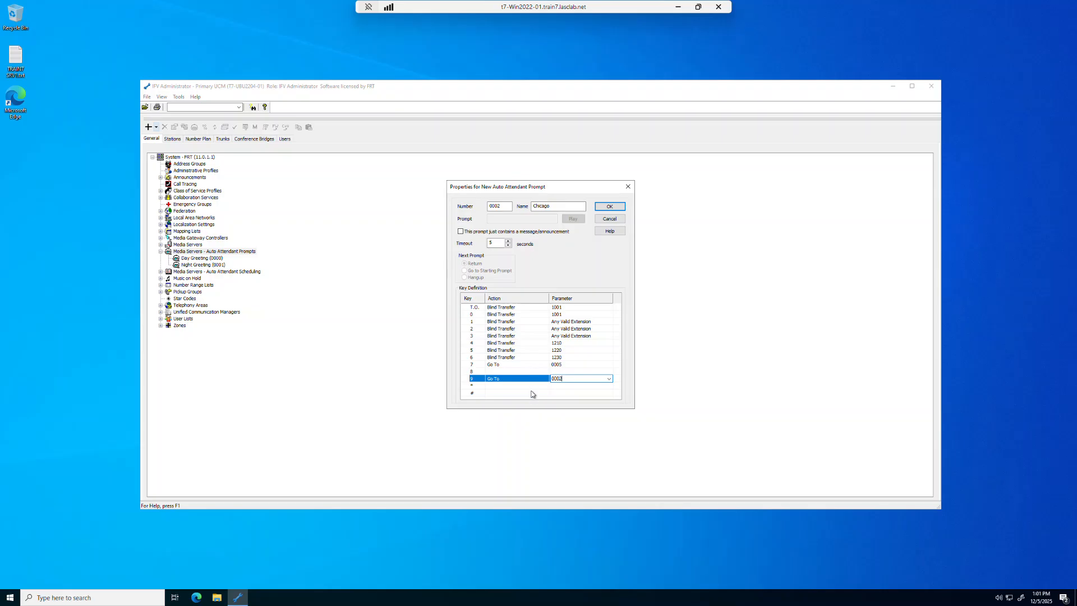
pyautogui.click(539, 385)
pyautogui.click(545, 386)
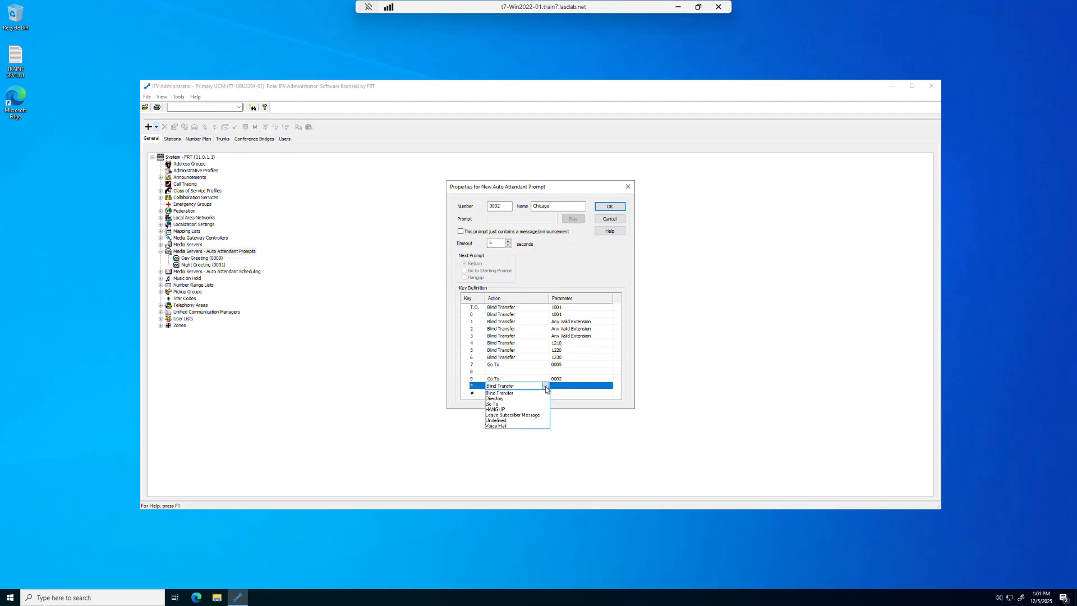
# Set the * key's action to Undefined and save the Chicago prompt with OK.
pyautogui.click(522, 399)
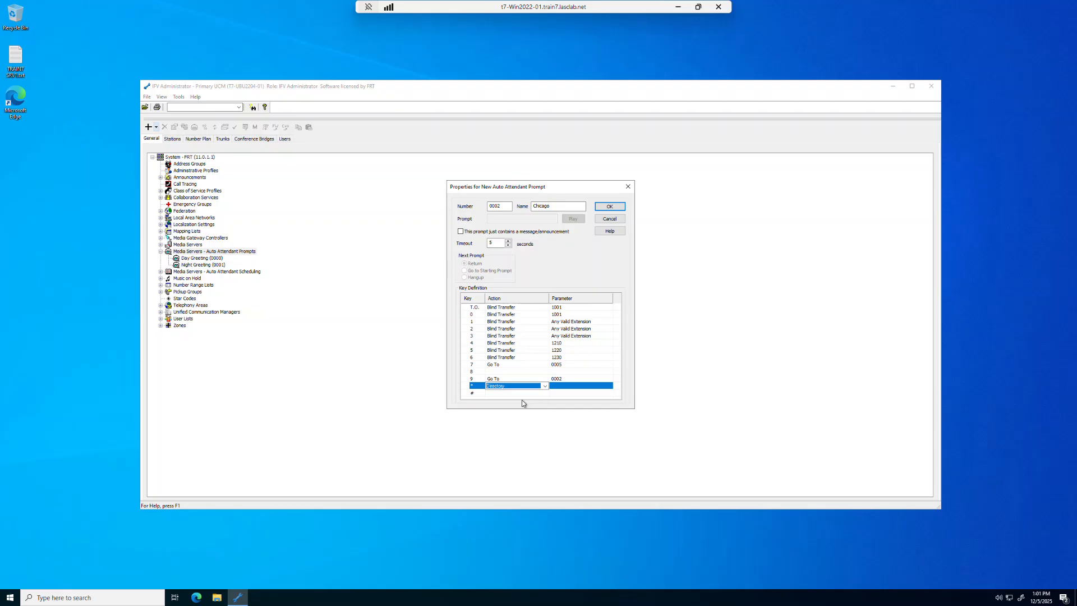
pyautogui.click(544, 386)
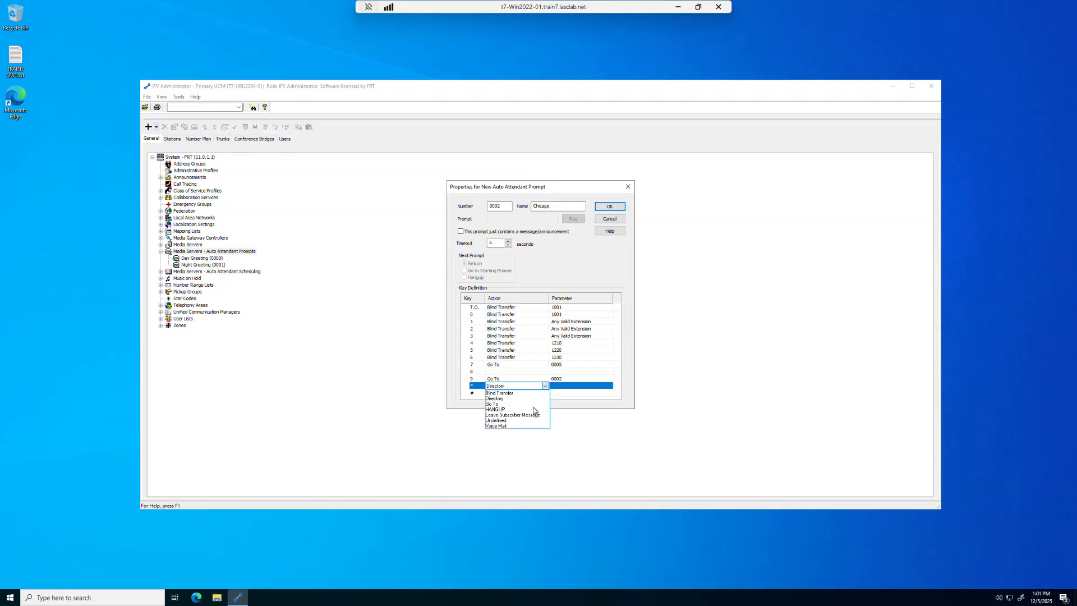
pyautogui.click(530, 409)
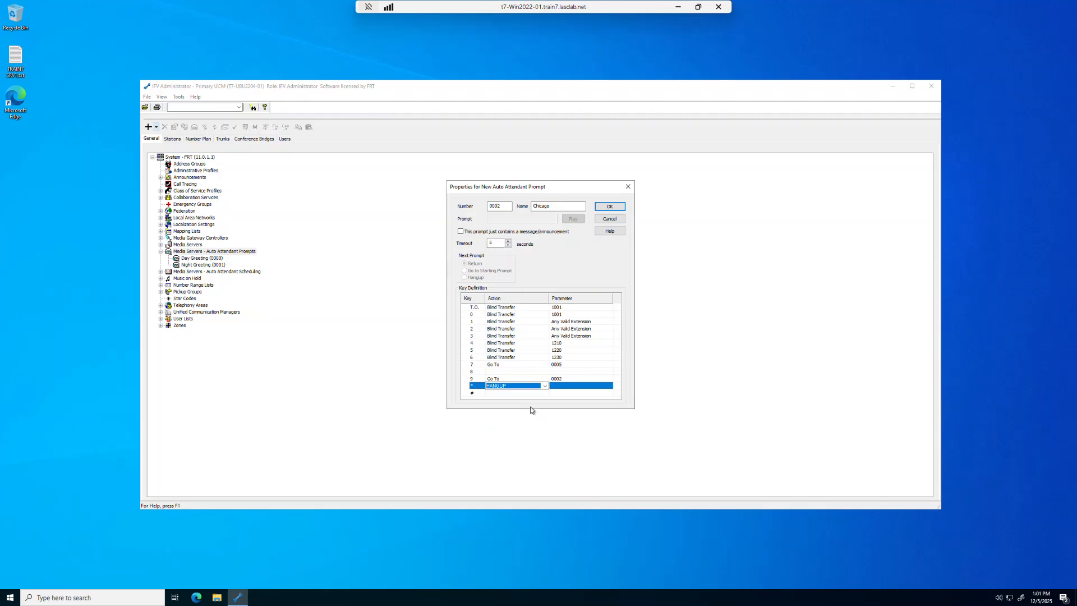
pyautogui.click(545, 386)
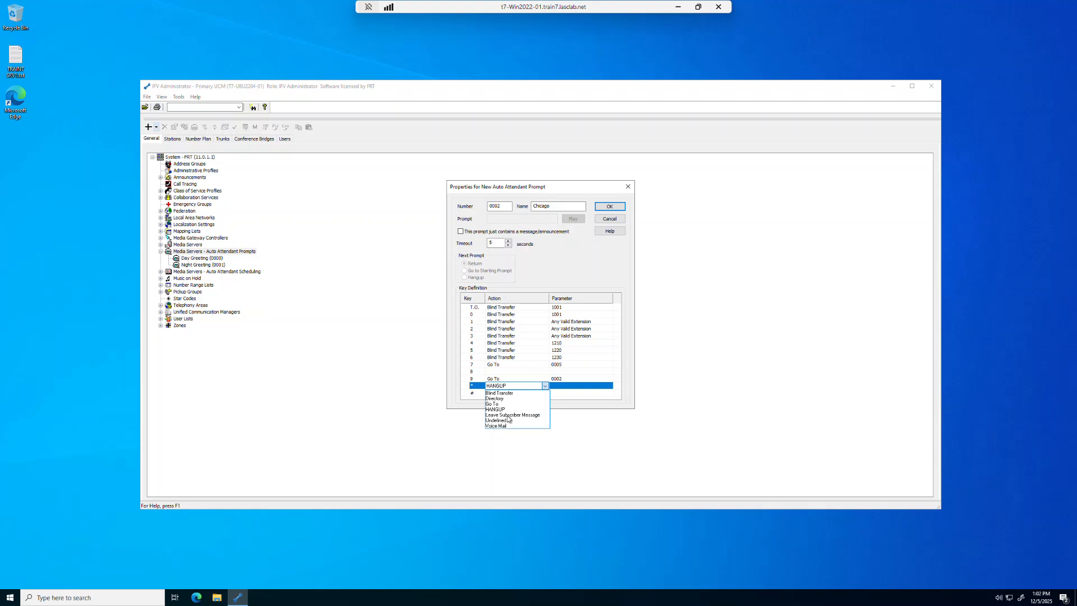
pyautogui.click(601, 436)
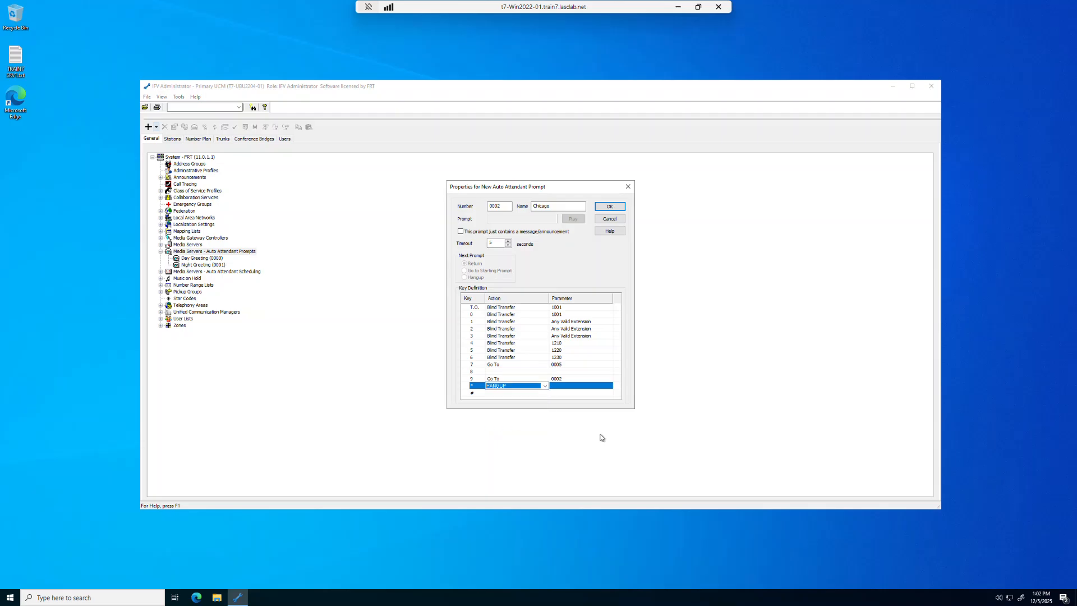
pyautogui.click(545, 386)
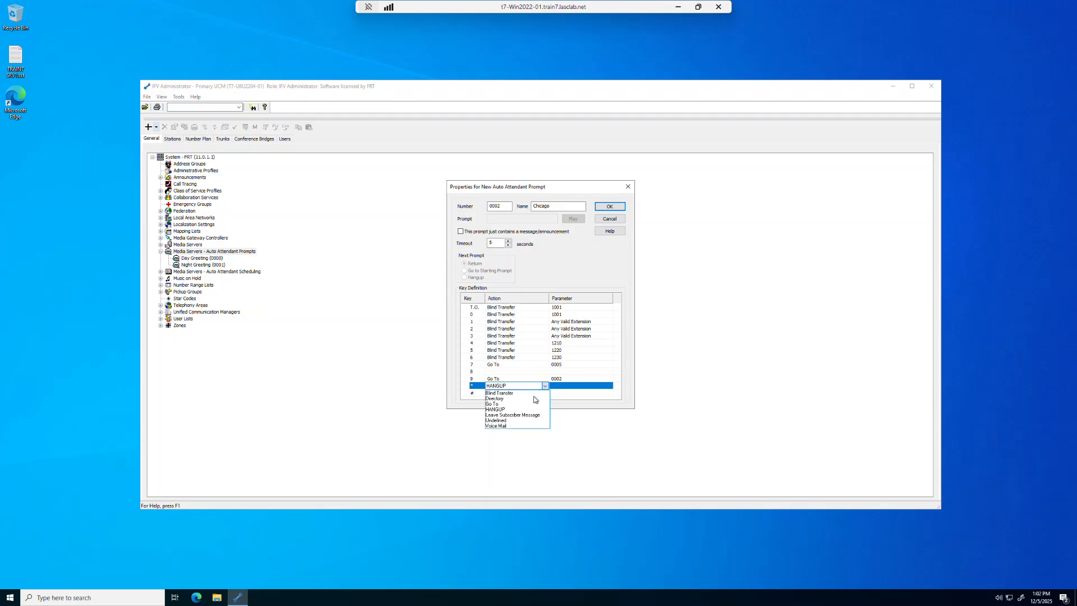
pyautogui.click(505, 419)
pyautogui.click(505, 426)
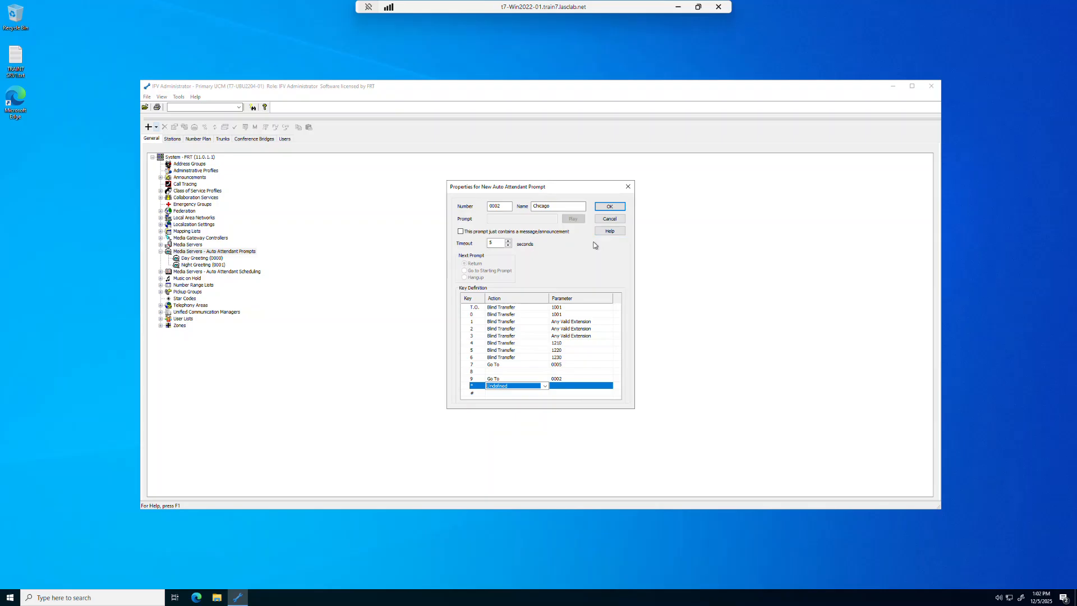
pyautogui.click(609, 206)
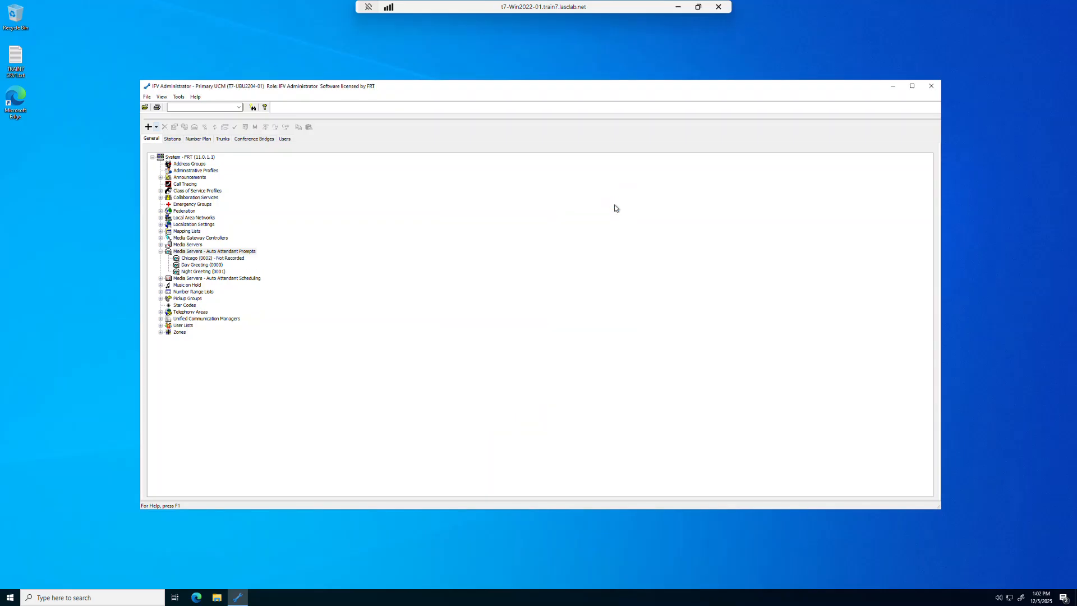
# Open Chicago (0002)'s properties, accepting the missing greeting file warning, then close them.
pyautogui.click(228, 259)
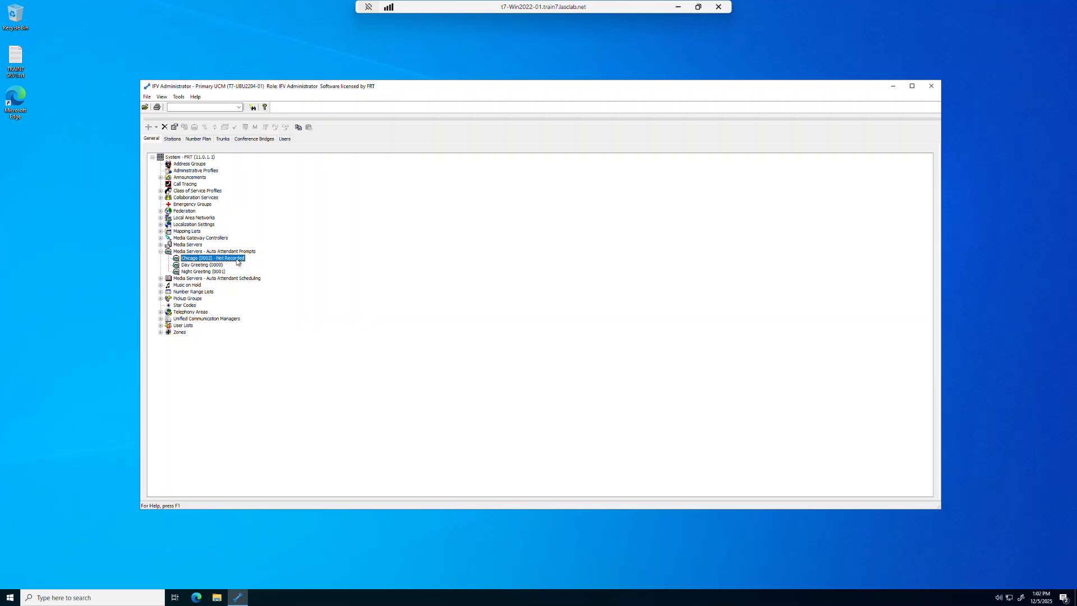
pyautogui.doubleClick(237, 261)
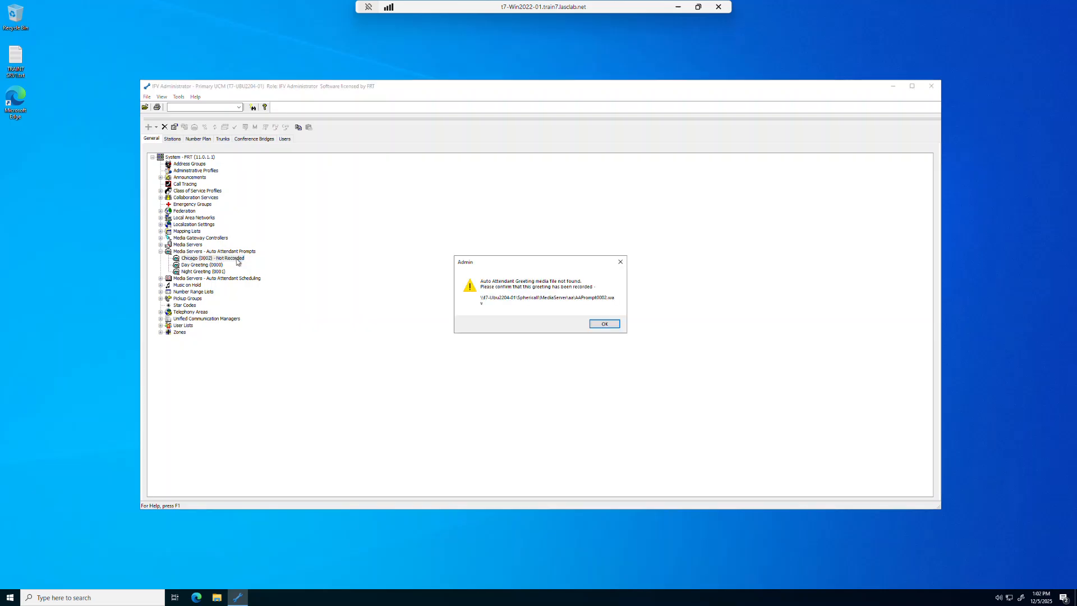
pyautogui.click(598, 327)
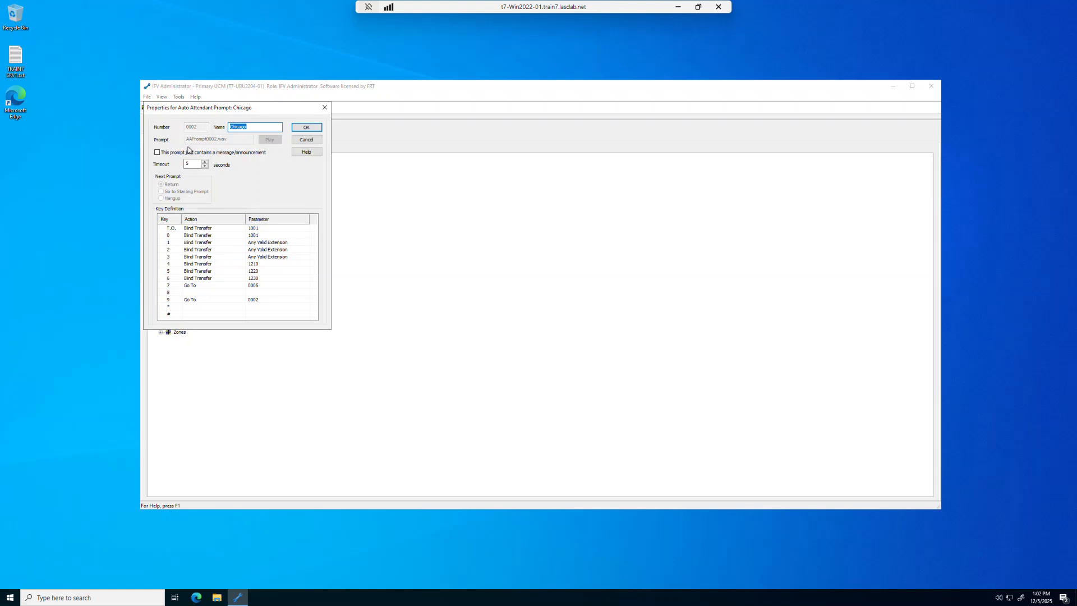
pyautogui.click(302, 130)
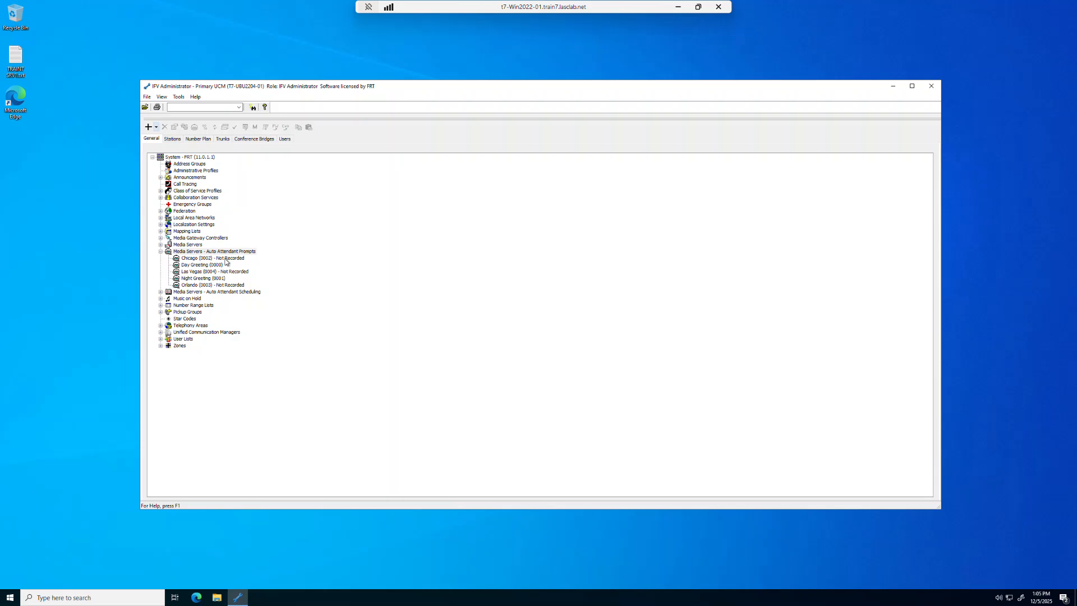
pyautogui.doubleClick(219, 286)
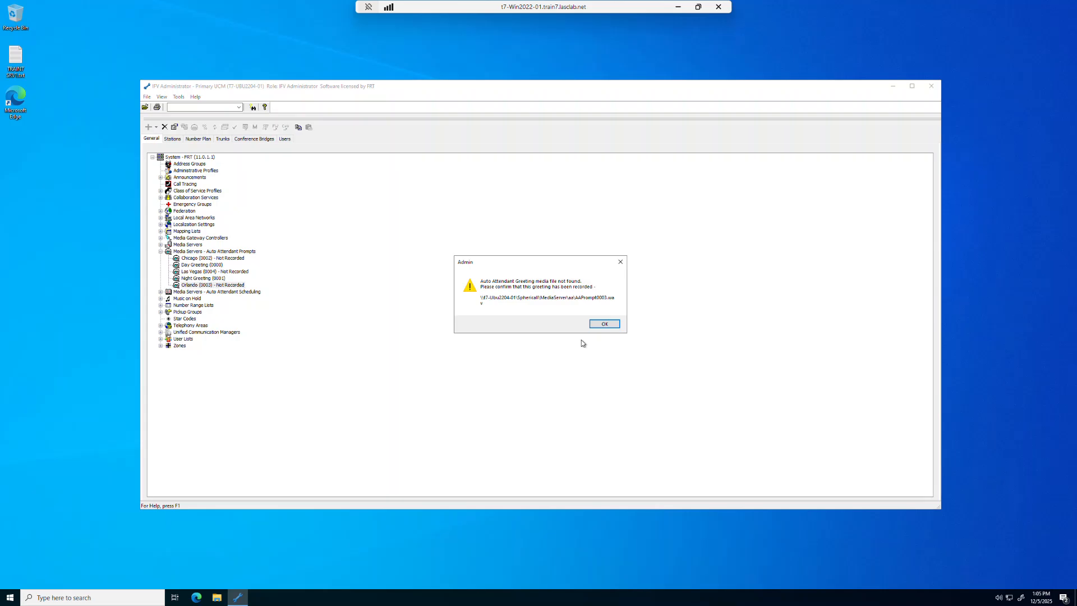
pyautogui.click(609, 325)
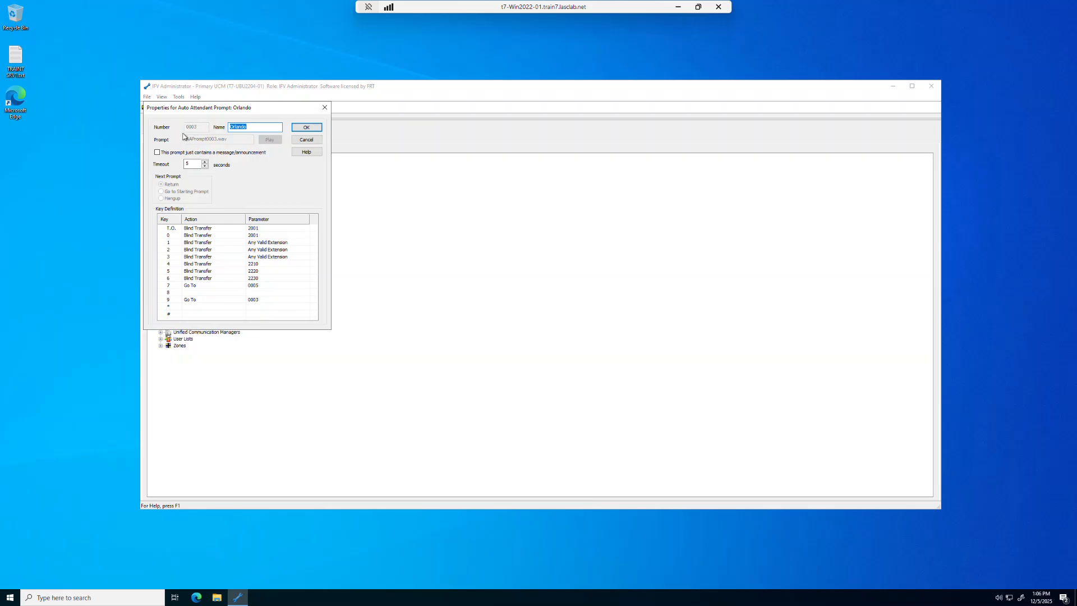
pyautogui.click(300, 140)
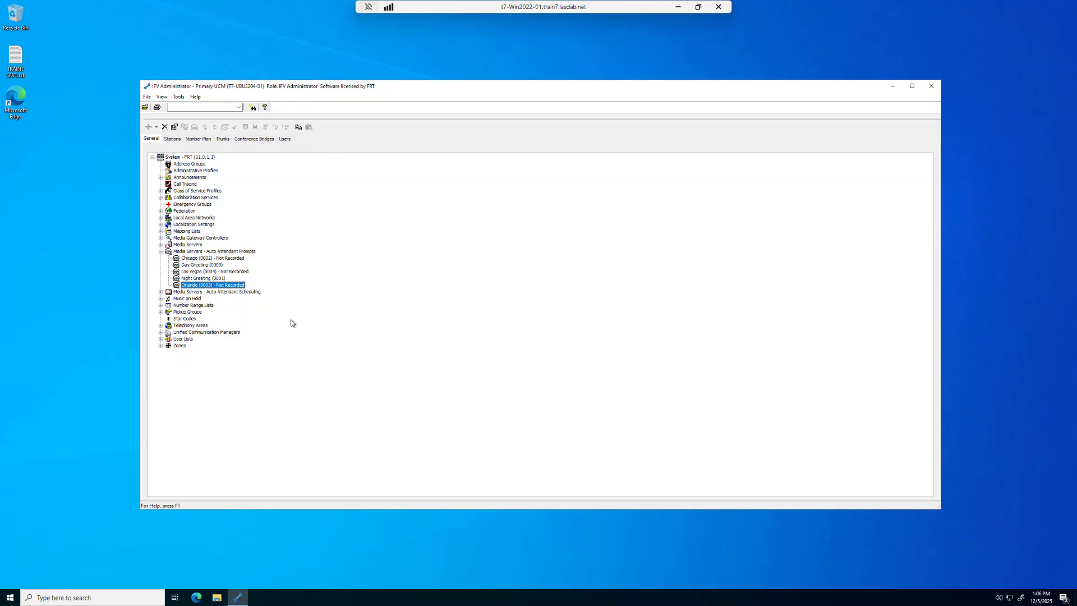
pyautogui.click(252, 252)
# Add prompt 0005 'Operating Hours' as an announcement-only prompt that hangs up afterwards.
pyautogui.rightClick(252, 254)
pyautogui.click(269, 257)
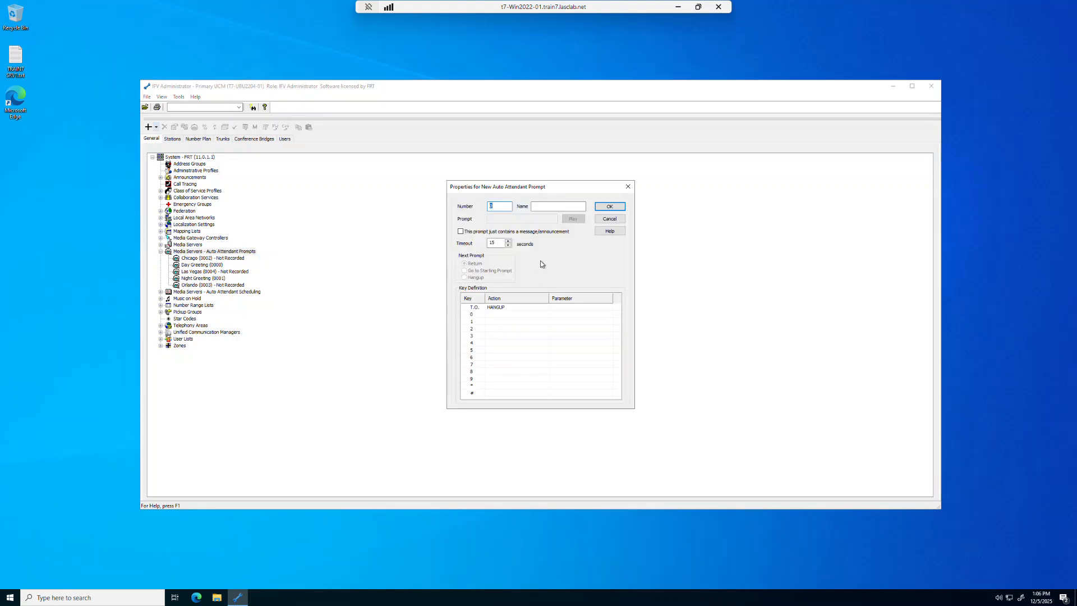
pyautogui.write('0005')
pyautogui.click(548, 207)
pyautogui.click(461, 232)
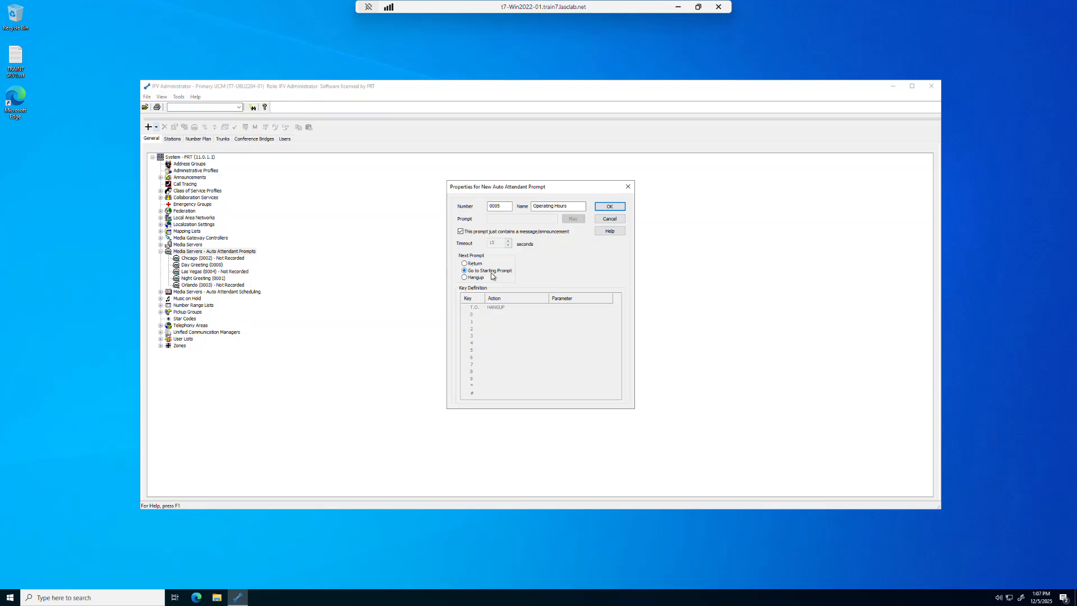
pyautogui.click(464, 278)
pyautogui.click(607, 207)
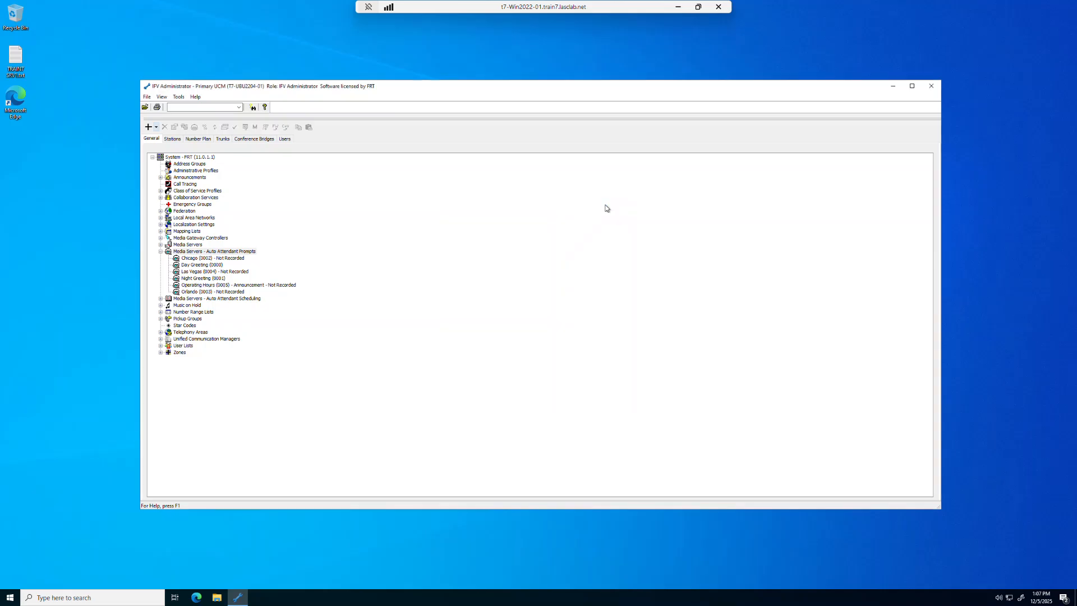
pyautogui.click(252, 285)
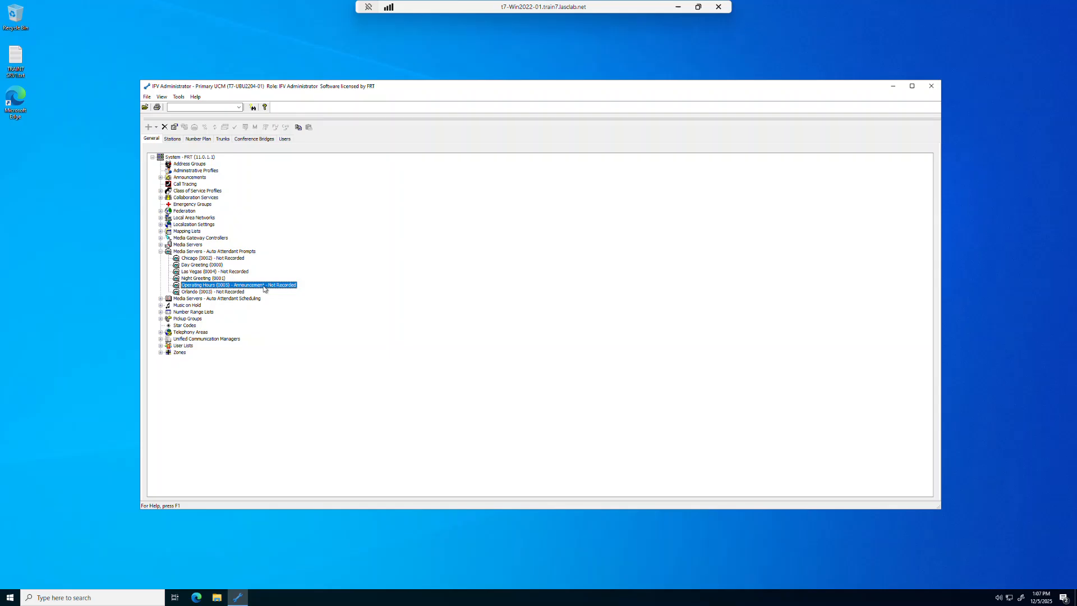
pyautogui.click(213, 252)
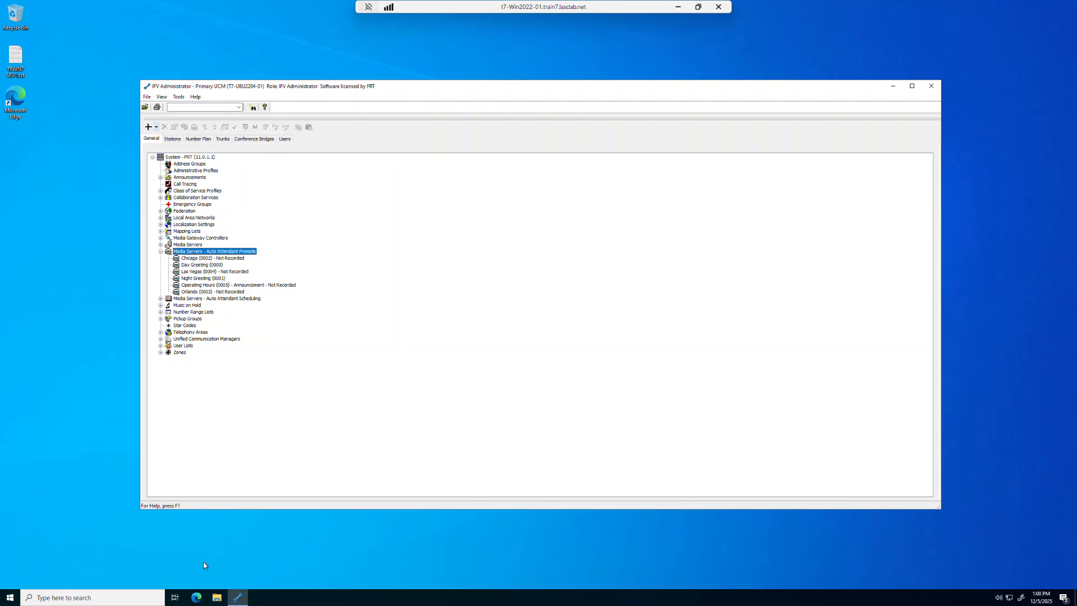
# Browse to \\t7-Ubu2204-01\Sphericall\MediaServer\AA\en in File Explorer.
pyautogui.click(216, 597)
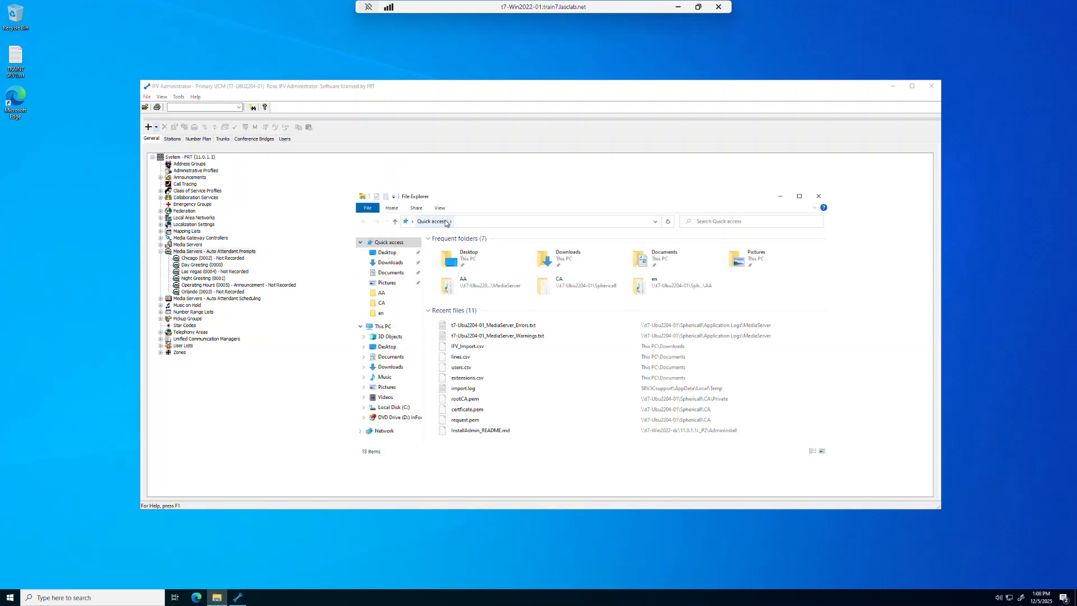
pyautogui.click(469, 223)
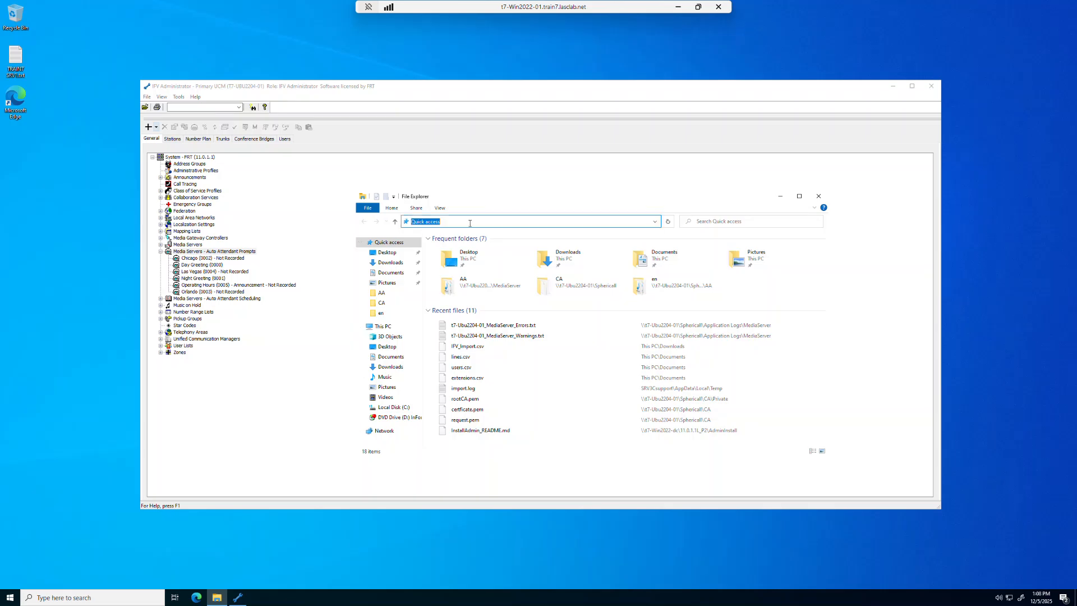
pyautogui.write('\\\\')
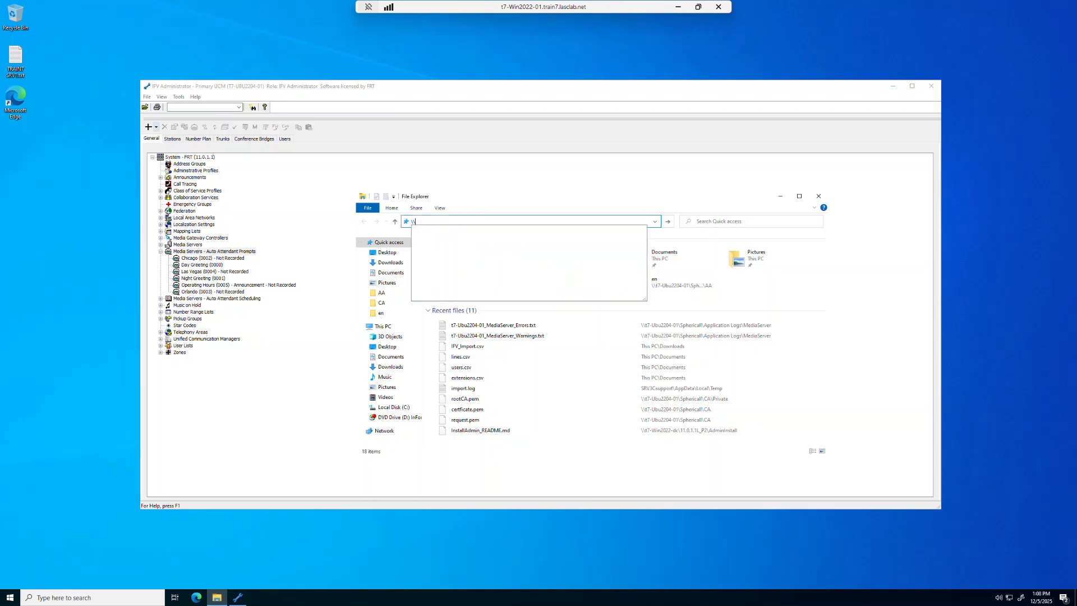
pyautogui.write('t7-U')
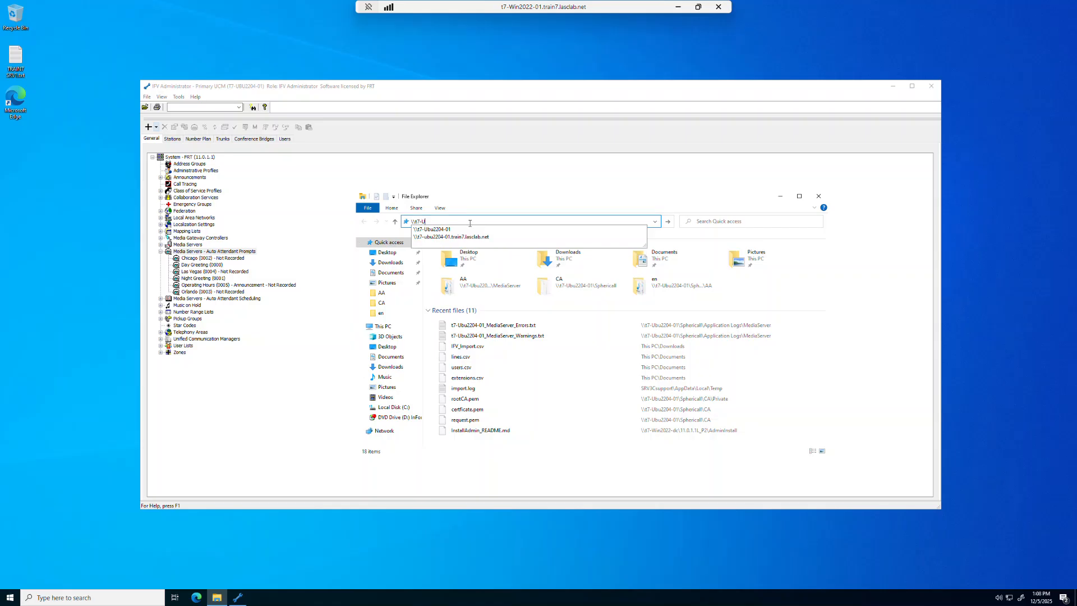
pyautogui.write('bu2204-01')
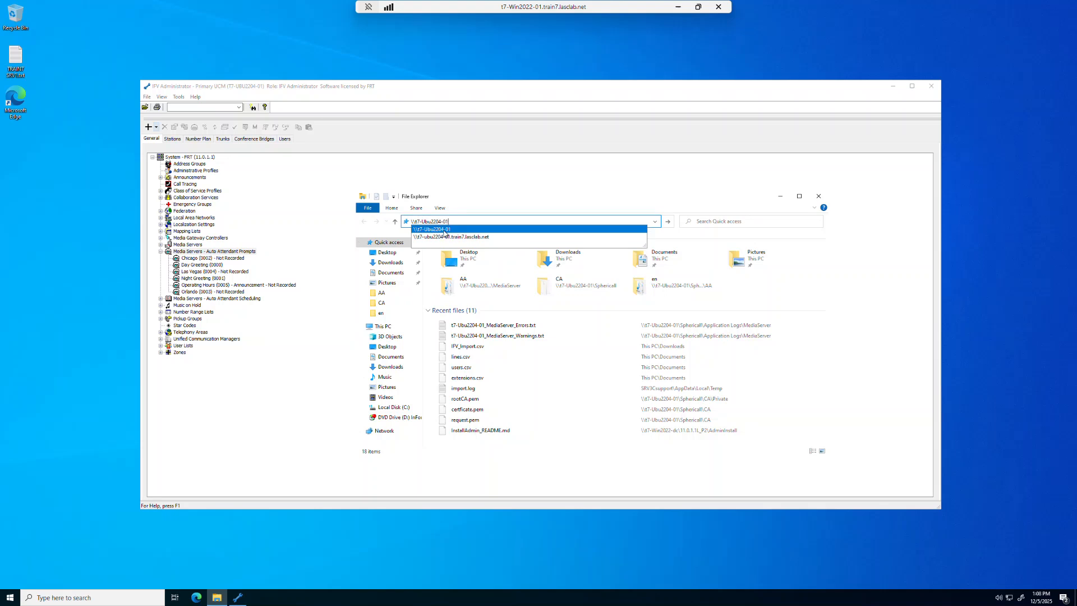
pyautogui.click(443, 229)
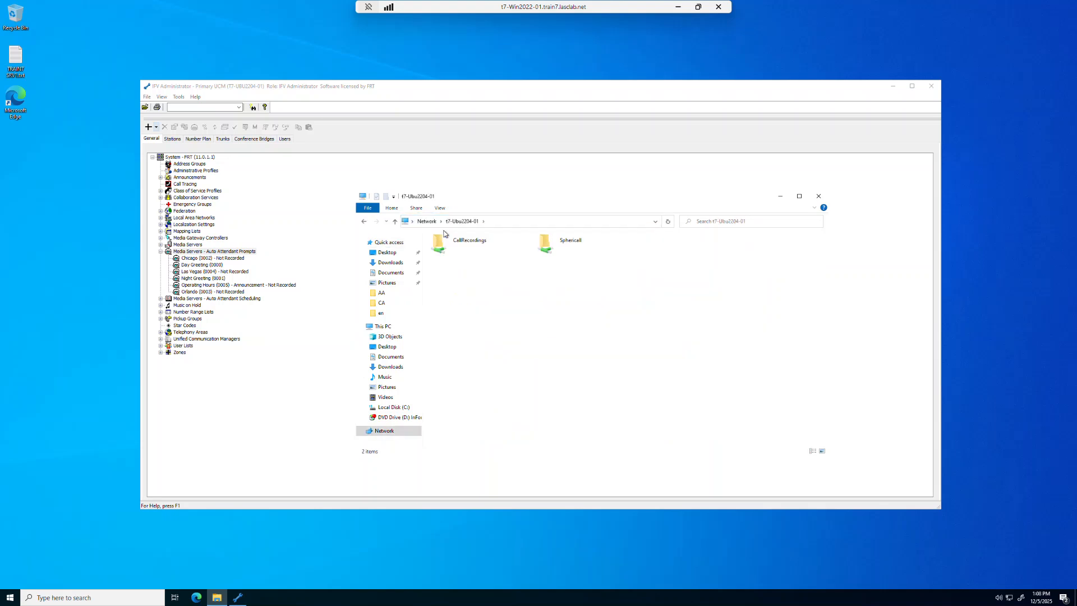
pyautogui.doubleClick(571, 248)
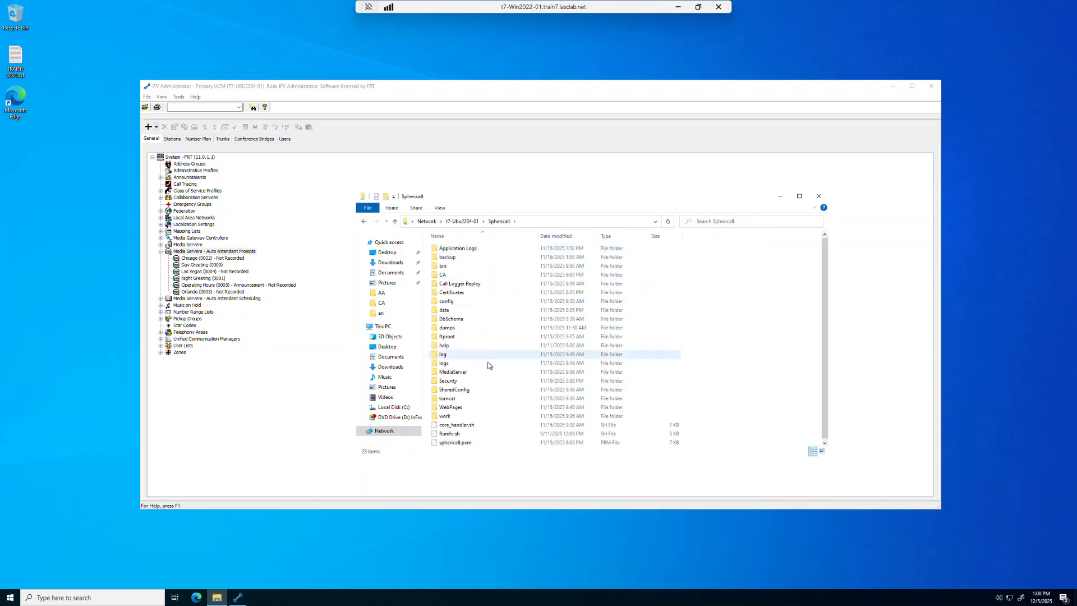
pyautogui.doubleClick(473, 374)
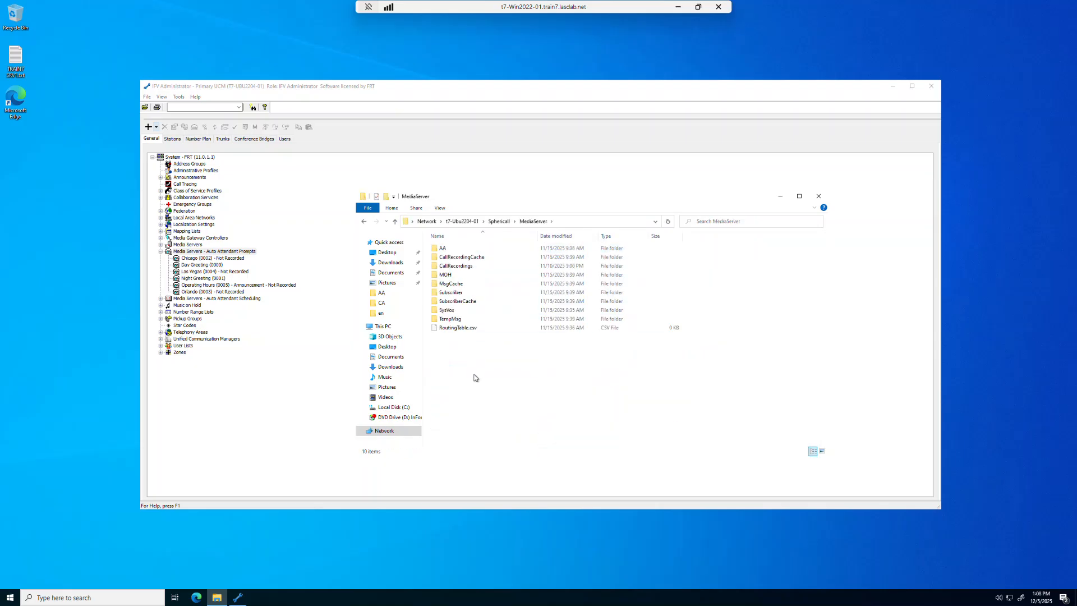
pyautogui.doubleClick(443, 250)
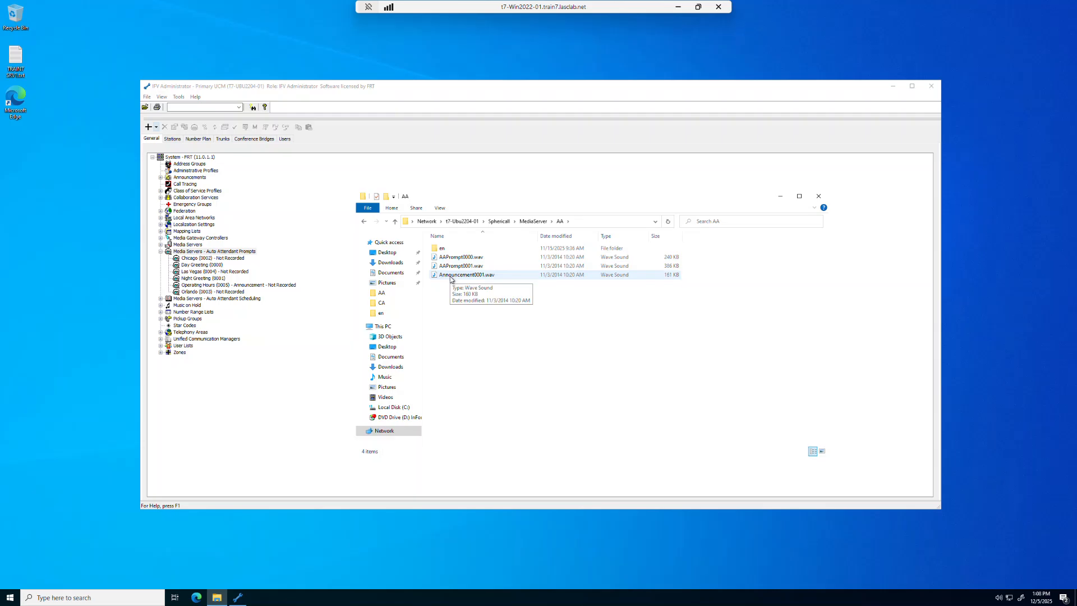
pyautogui.doubleClick(442, 248)
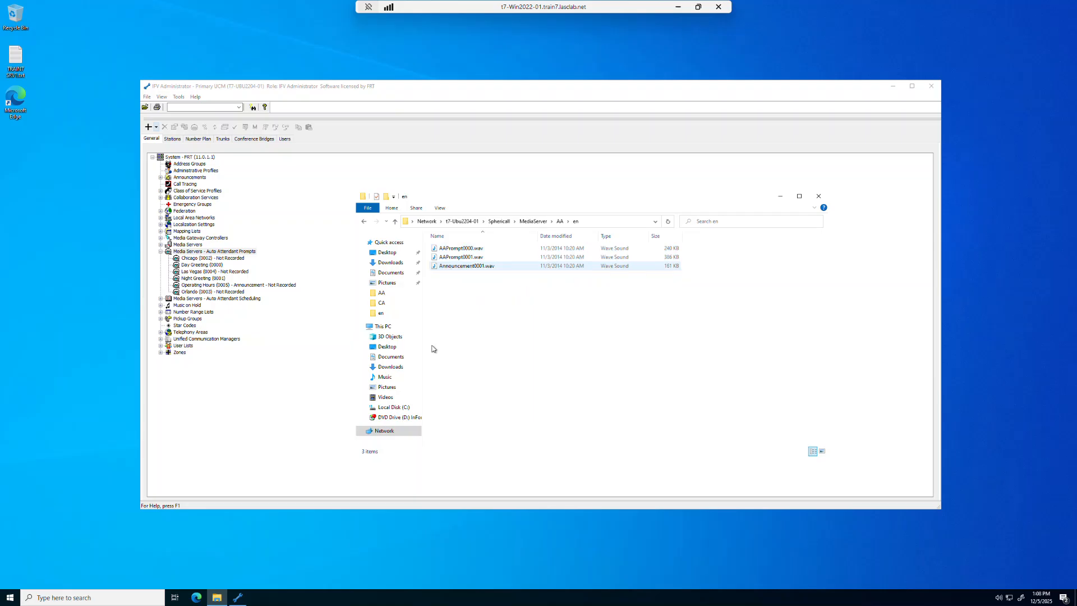
# In a second Explorer window, select the five .wav files in Documents.
pyautogui.rightClick(223, 599)
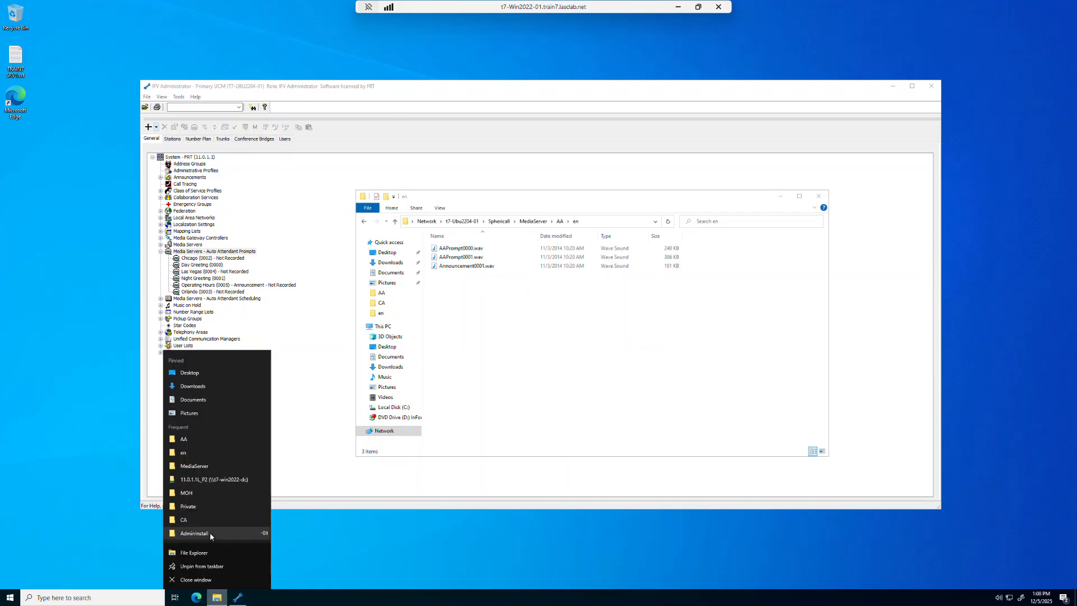
pyautogui.click(199, 554)
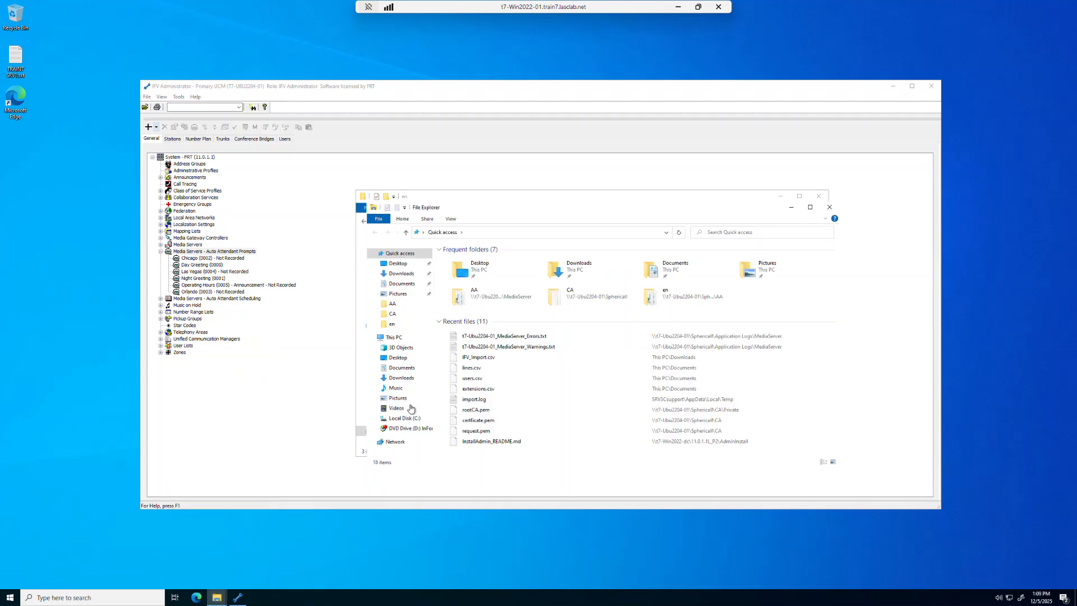
pyautogui.click(402, 283)
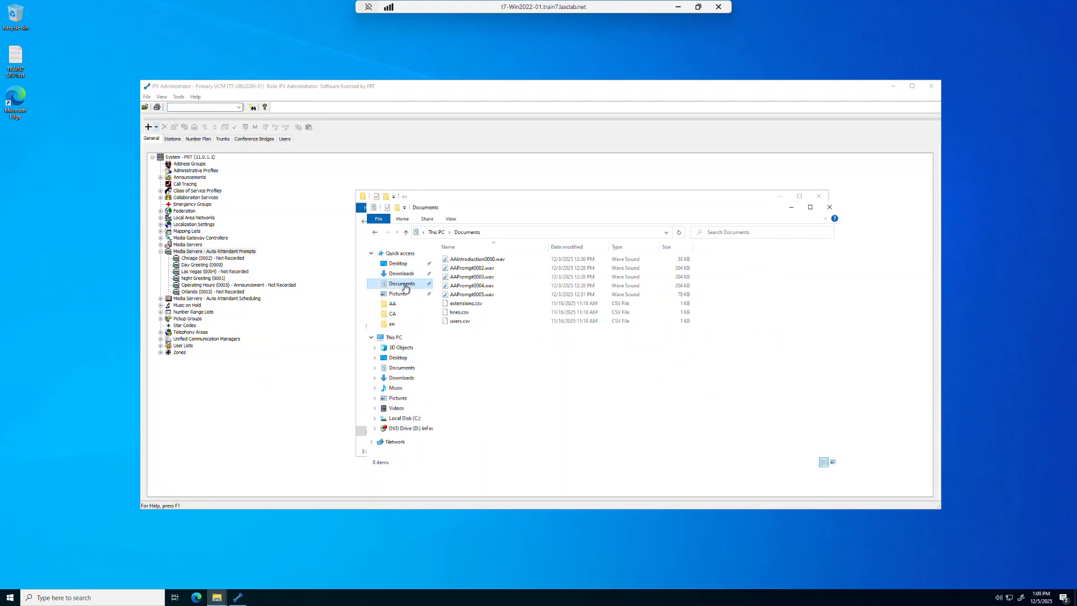
pyautogui.click(464, 261)
pyautogui.hotkey('shift', 'Down')
pyautogui.hotkey('shift', 'Down')
pyautogui.hotkey('shift', 'Down')
pyautogui.hotkey('shift', 'Down')
pyautogui.hotkey('shift', 'Down')
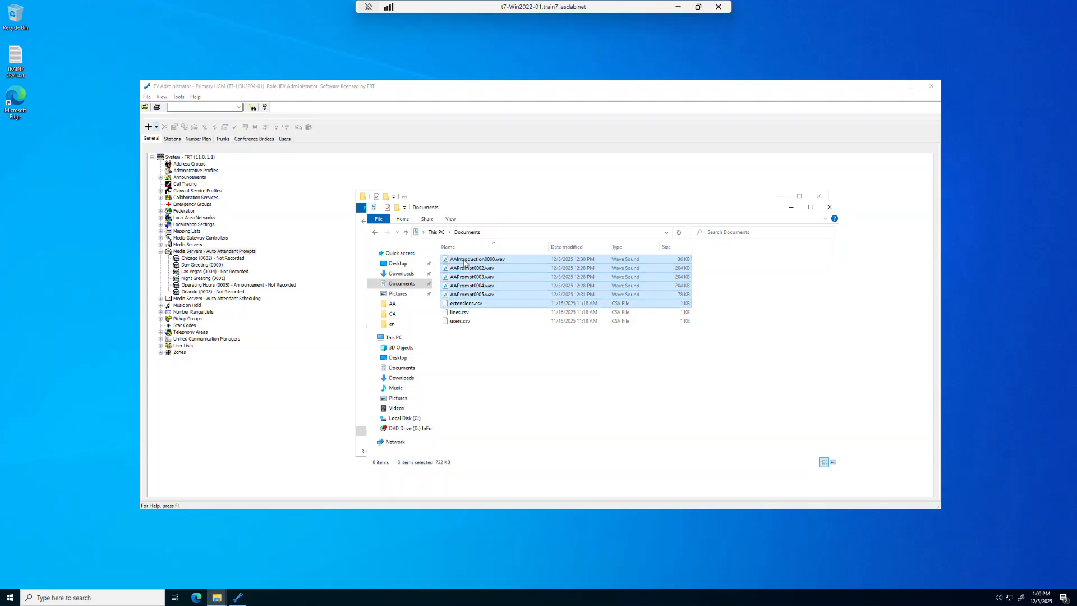
pyautogui.hotkey('shift', 'Up')
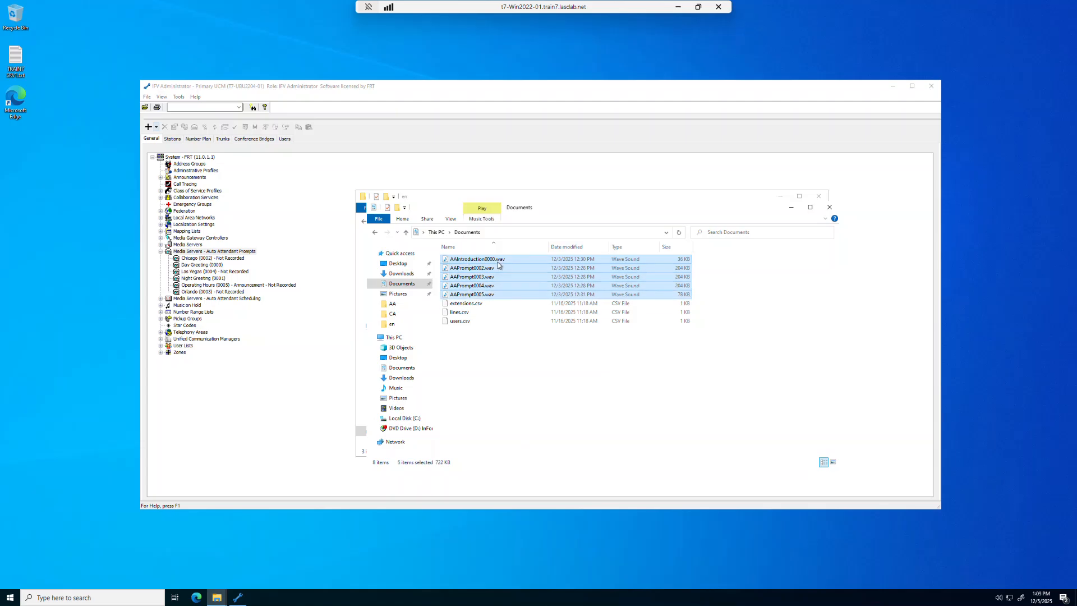
# Paste the five .wav files into the en folder and then into AA.
pyautogui.click(481, 200)
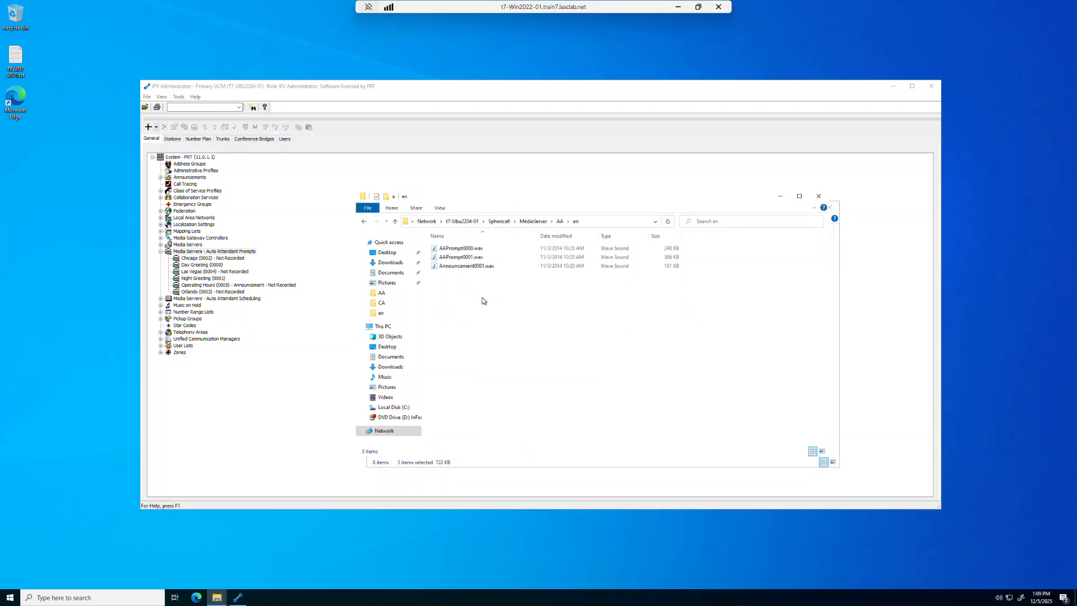
pyautogui.rightClick(483, 299)
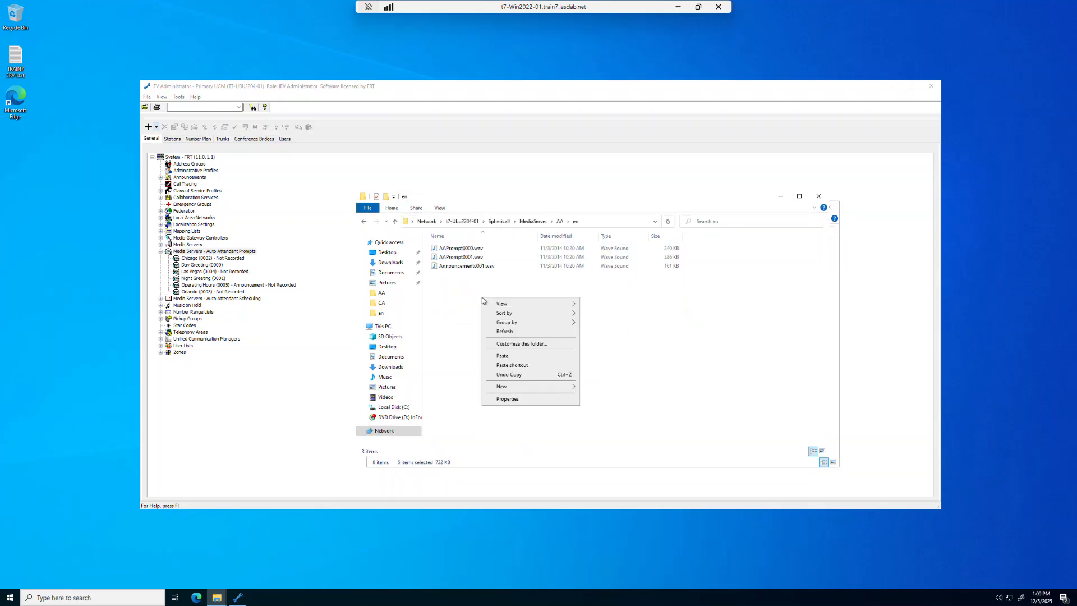
pyautogui.click(502, 356)
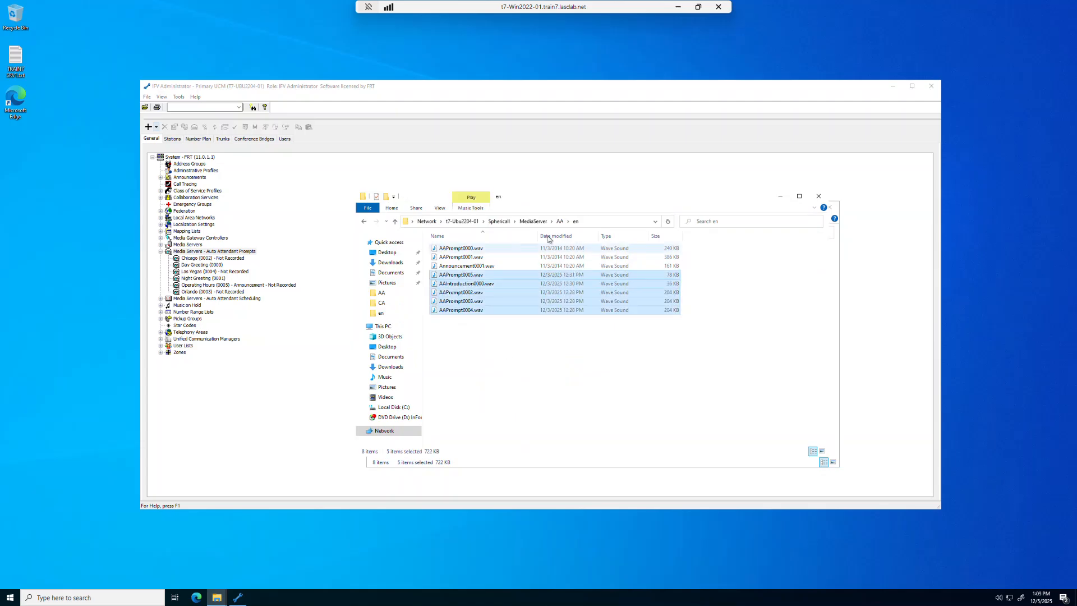
pyautogui.click(559, 221)
pyautogui.click(472, 312)
pyautogui.rightClick(471, 312)
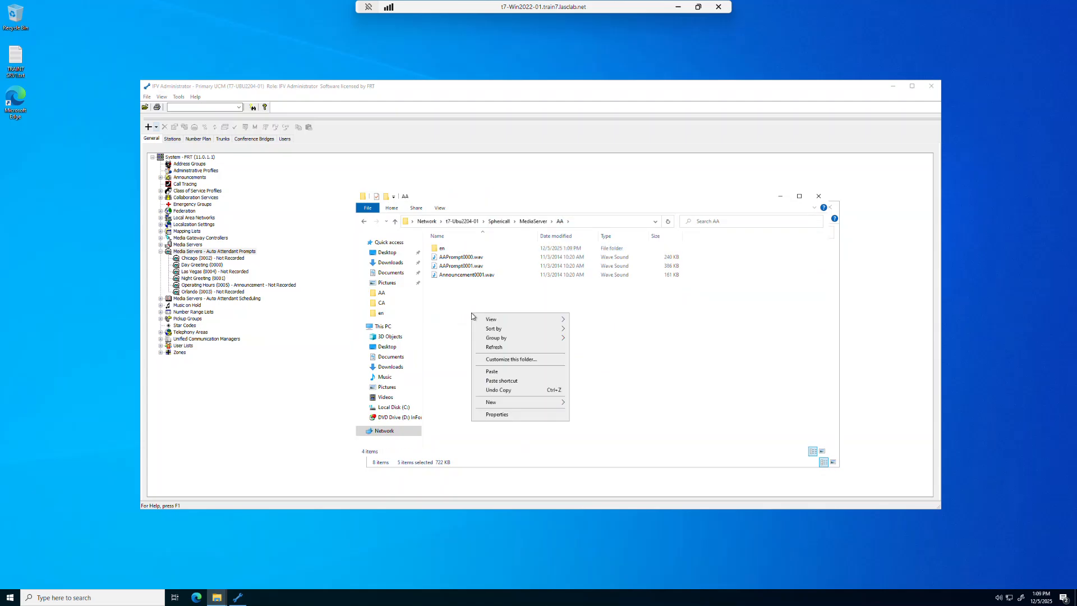
pyautogui.click(492, 372)
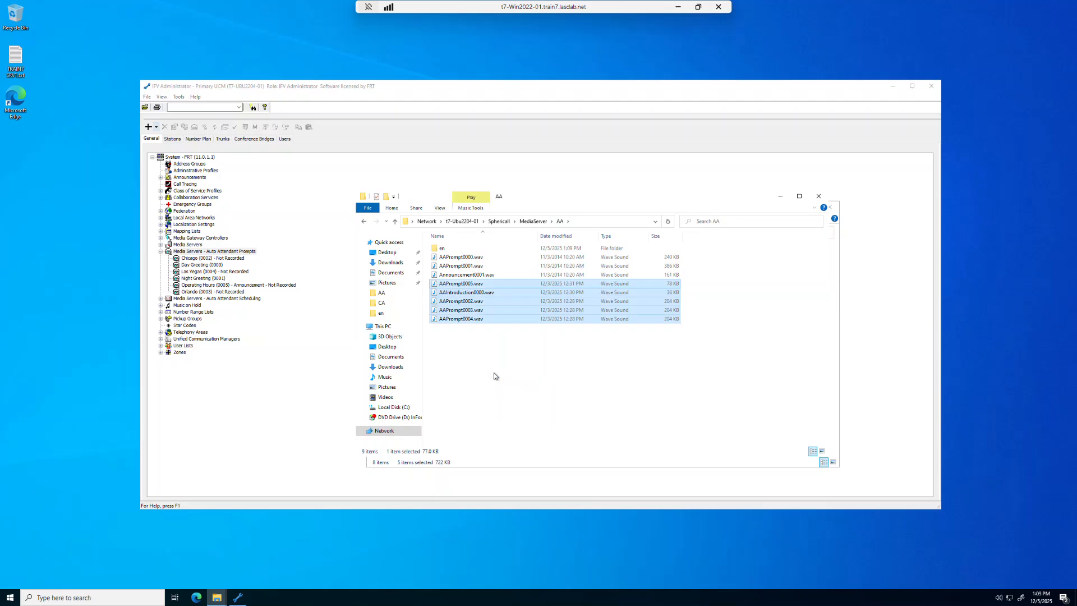
# Close both Explorer windows, refresh the configuration, and open the Chicago (0002) prompt's properties.
pyautogui.click(820, 197)
pyautogui.click(829, 208)
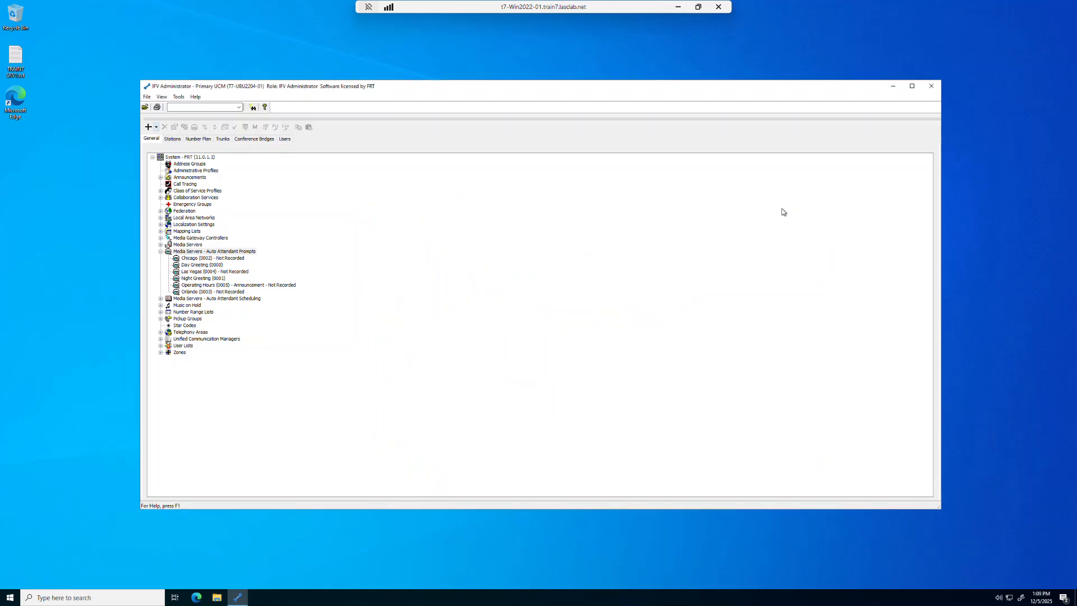
pyautogui.click(146, 98)
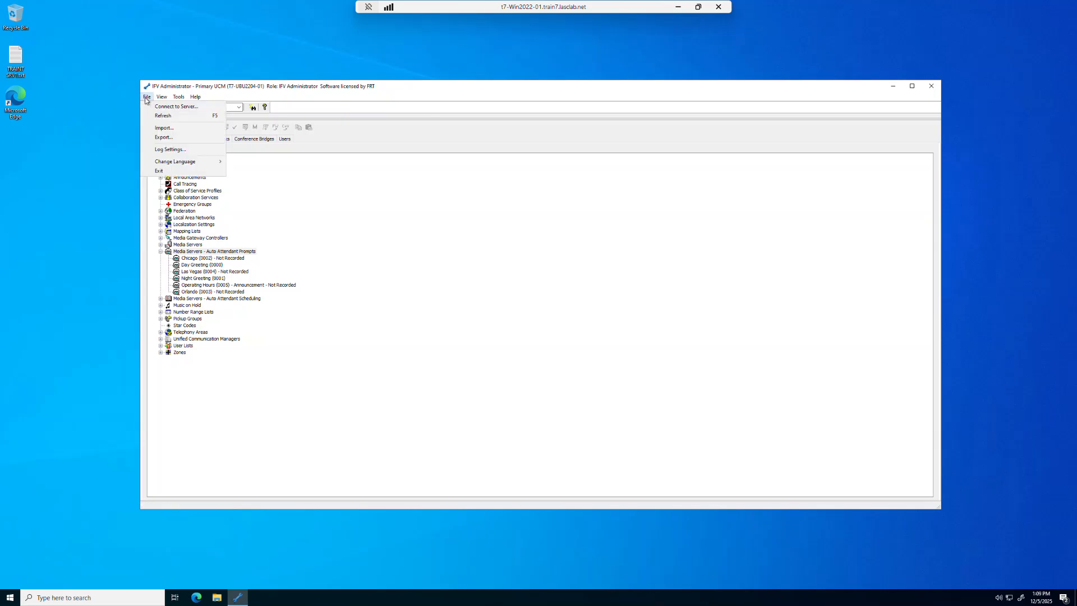
pyautogui.click(148, 116)
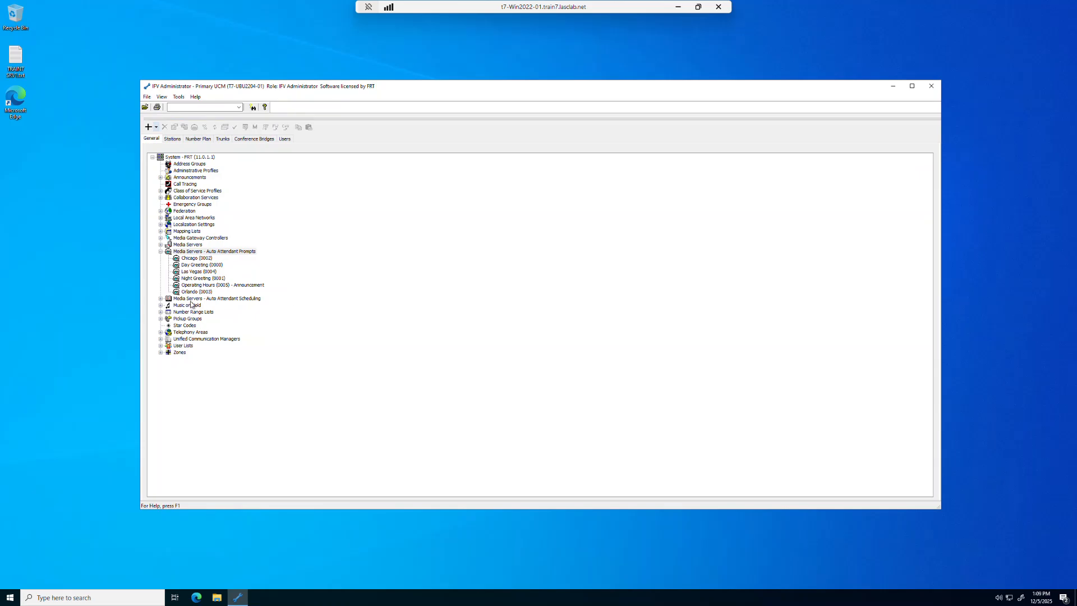
pyautogui.doubleClick(199, 259)
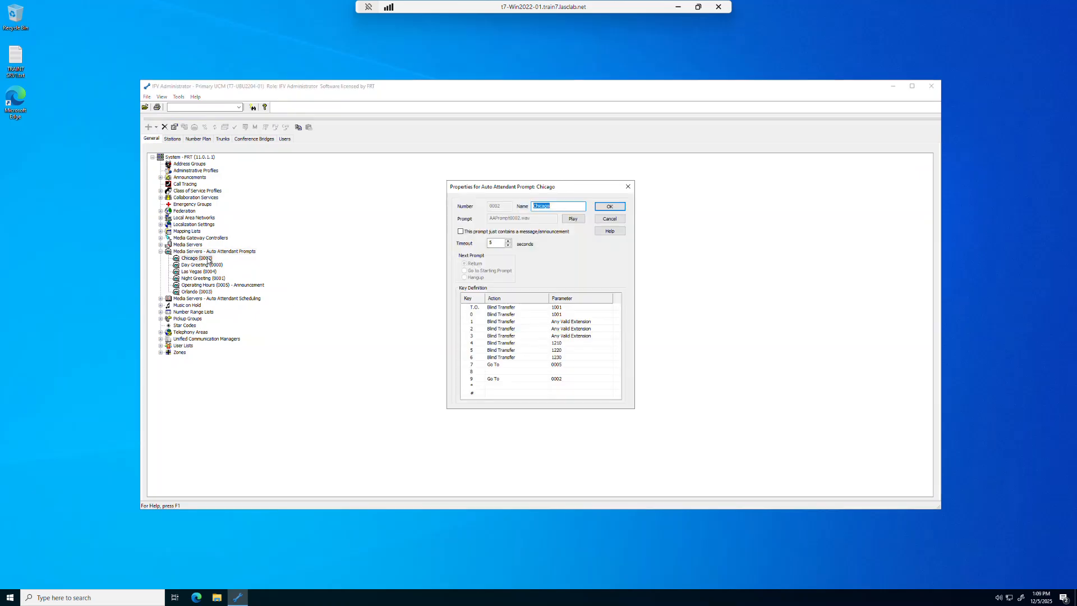
# Play back the Chicago prompt's new recording, then close its properties with OK.
pyautogui.click(582, 221)
pyautogui.click(608, 207)
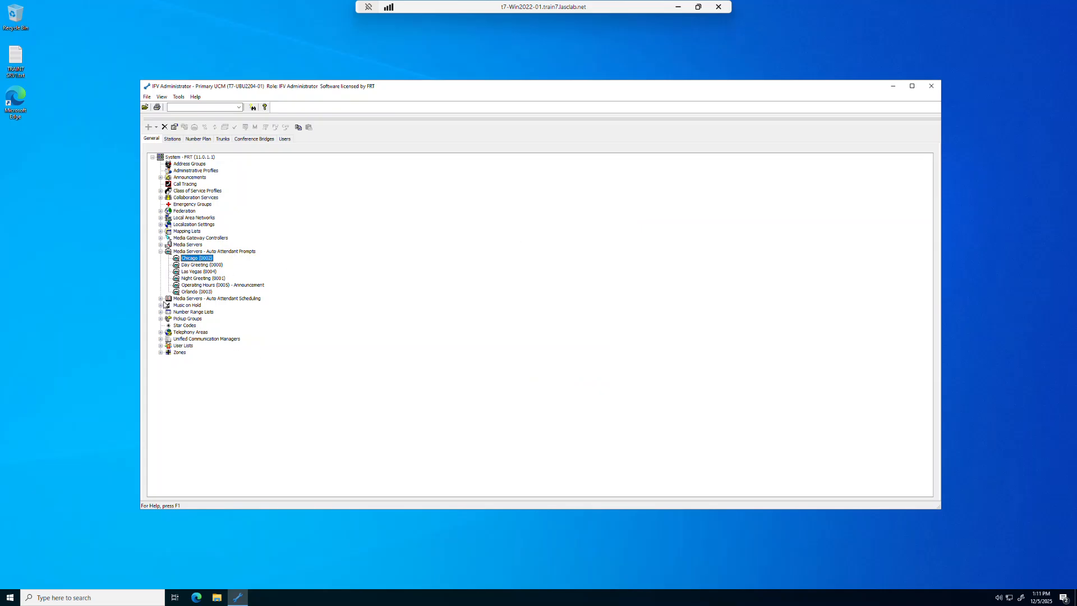
# Create a new Auto Attendant schedule named Chicago under Auto Attendant Scheduling.
pyautogui.click(211, 301)
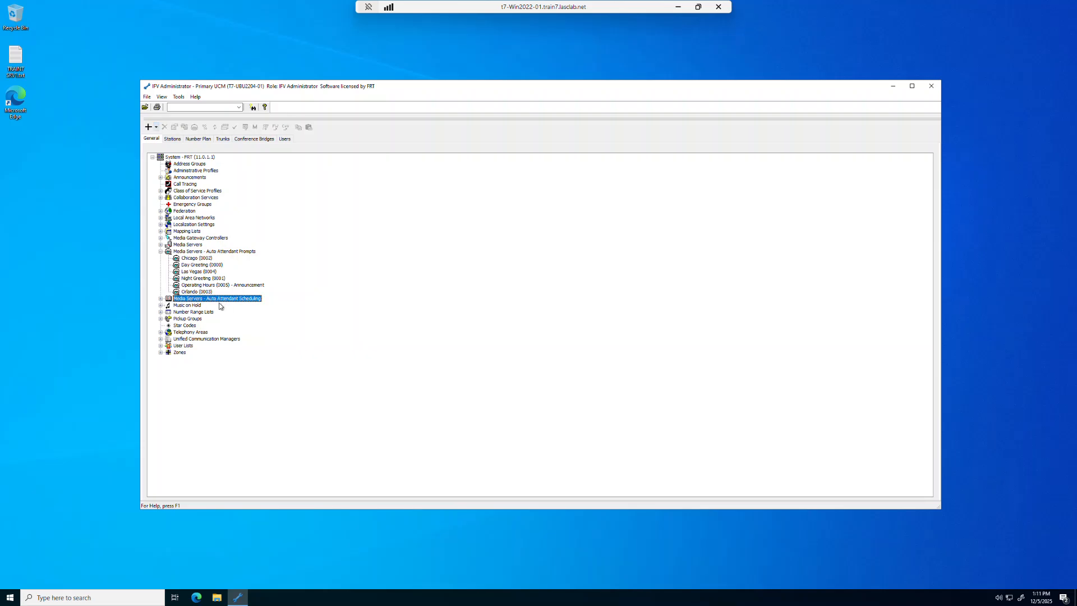
pyautogui.click(160, 299)
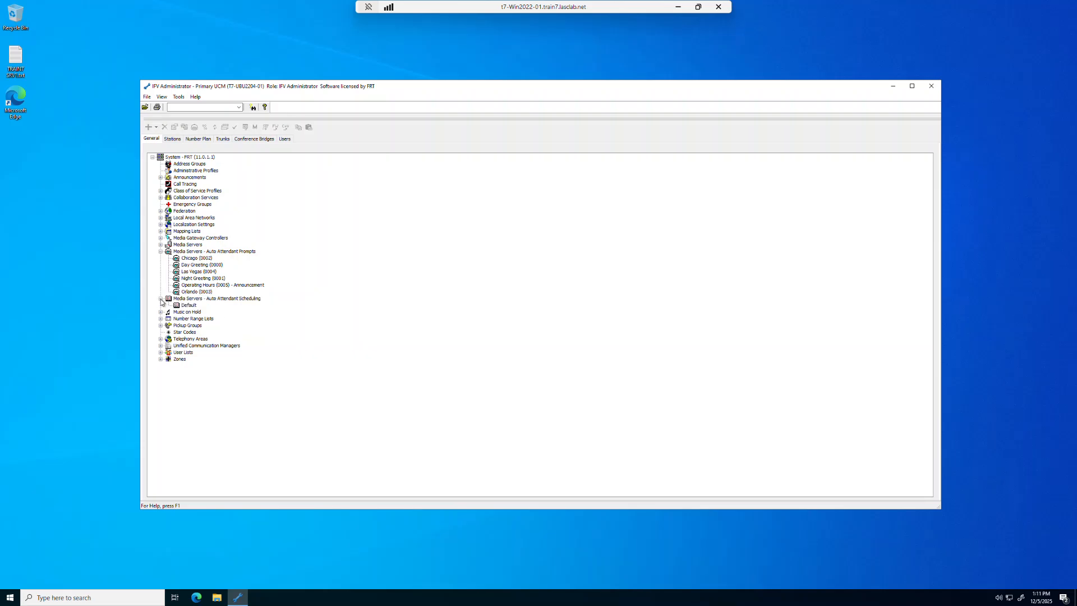
pyautogui.click(203, 300)
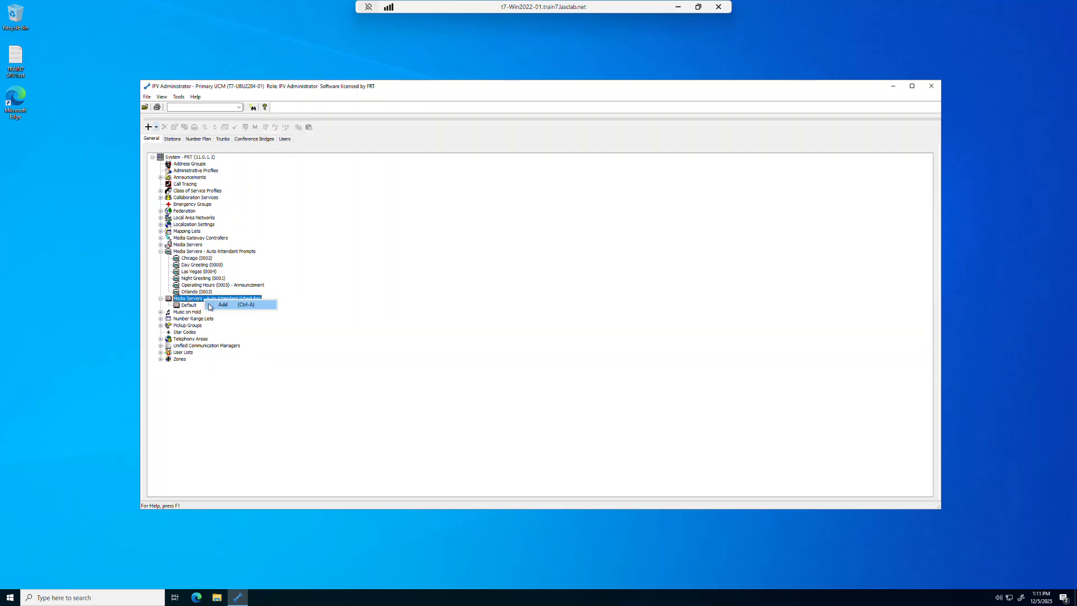
pyautogui.click(220, 305)
pyautogui.write('Chicago')
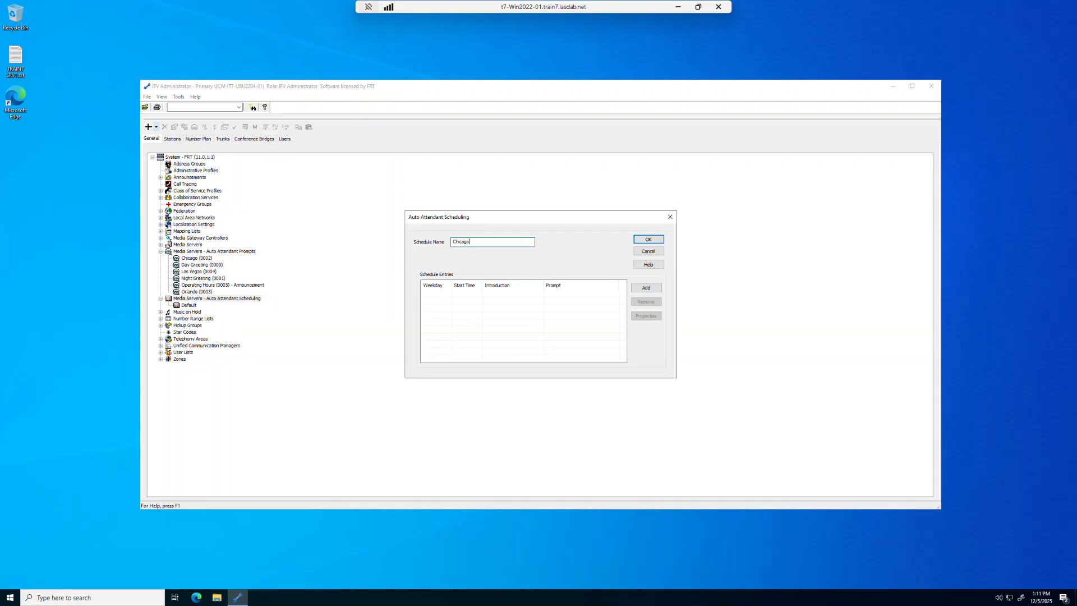
# Add a Monday–Friday 8:00AM entry using AAIntroduction0000.wav and prompt 0002 Chicago.
pyautogui.click(646, 287)
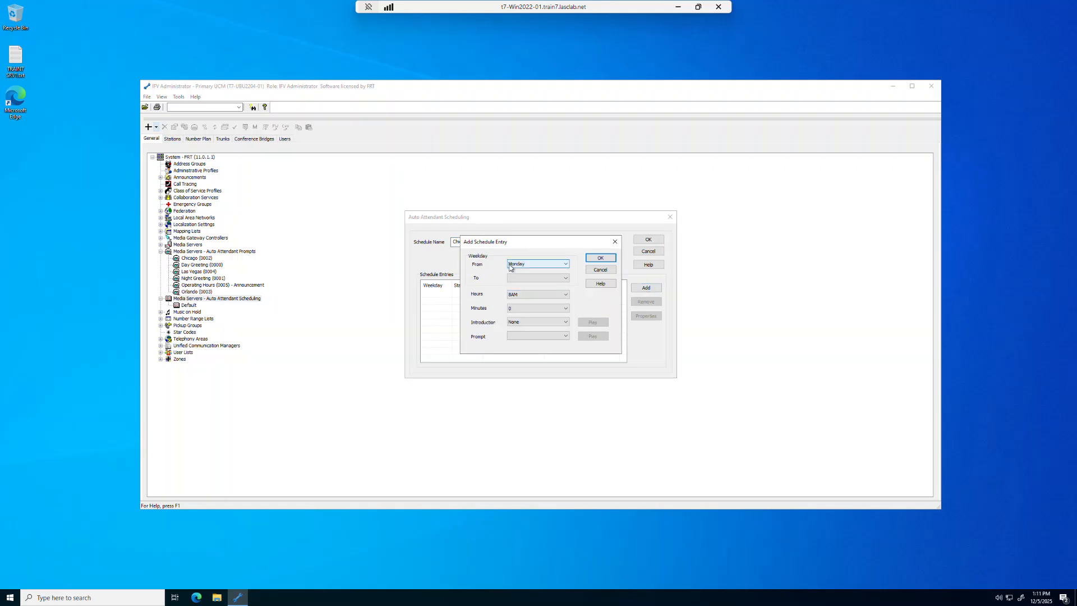
pyautogui.click(566, 278)
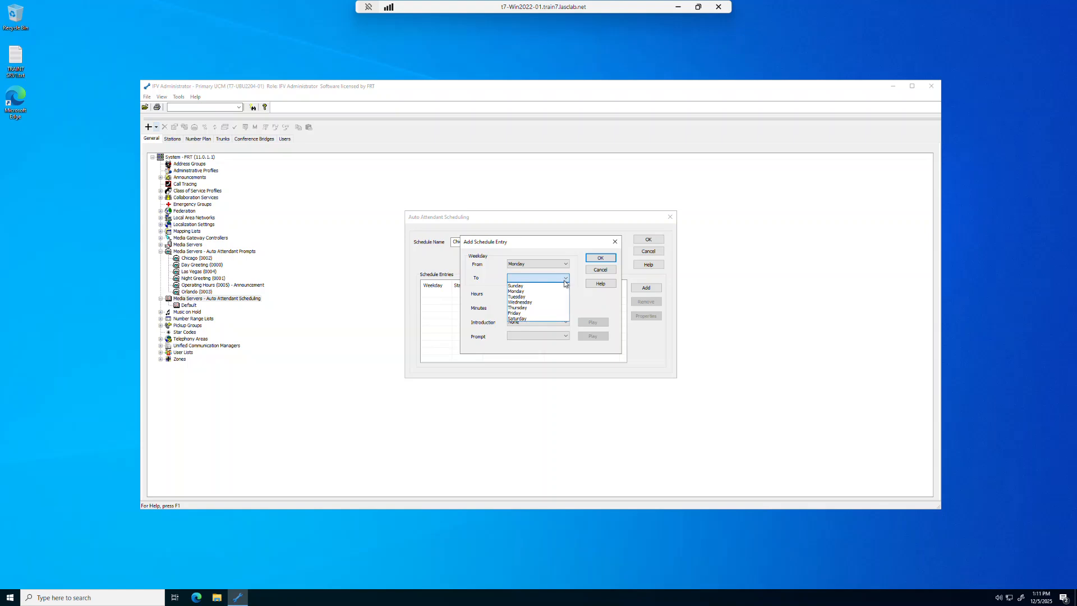
pyautogui.click(528, 312)
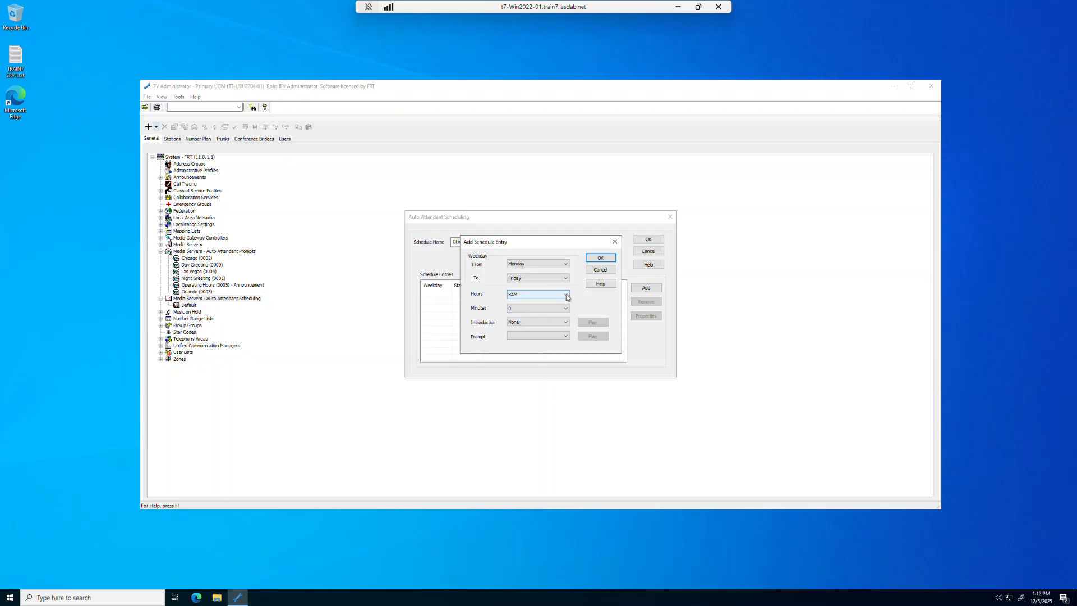
pyautogui.click(565, 322)
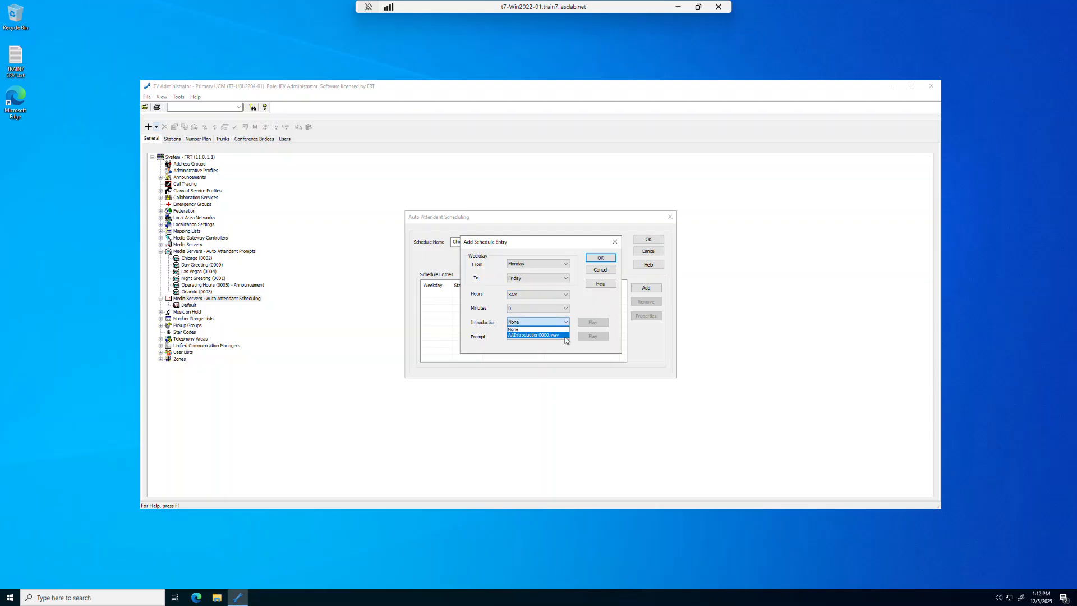
pyautogui.click(564, 335)
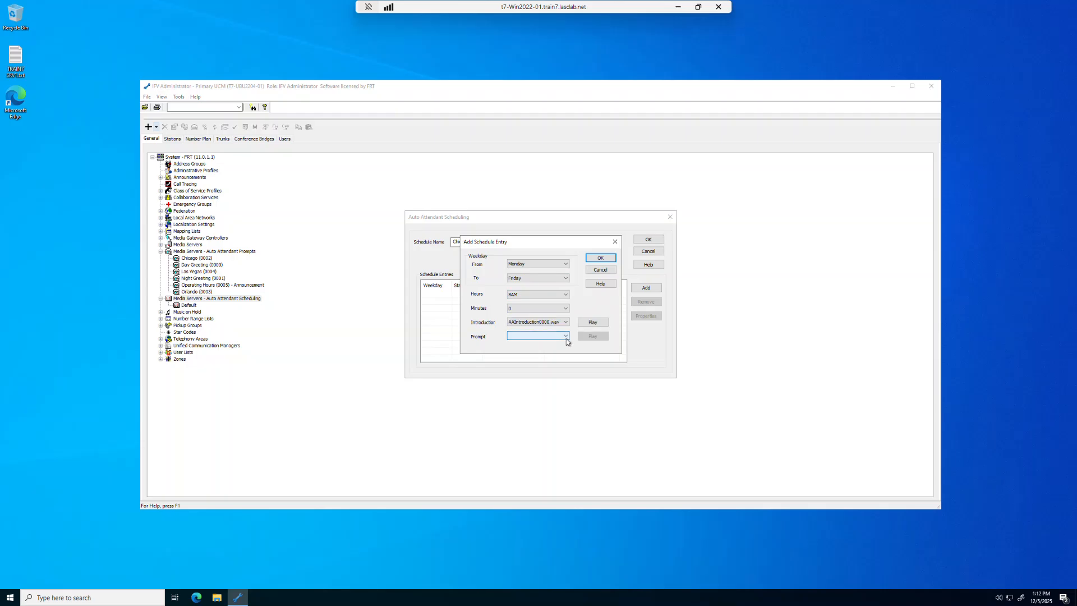
pyautogui.click(565, 337)
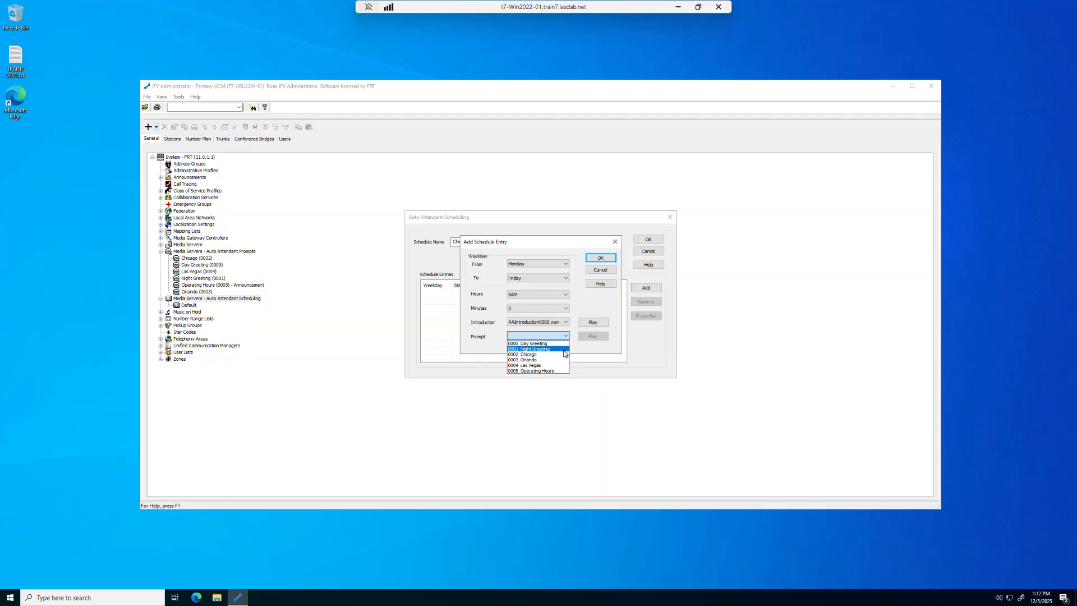
pyautogui.click(561, 354)
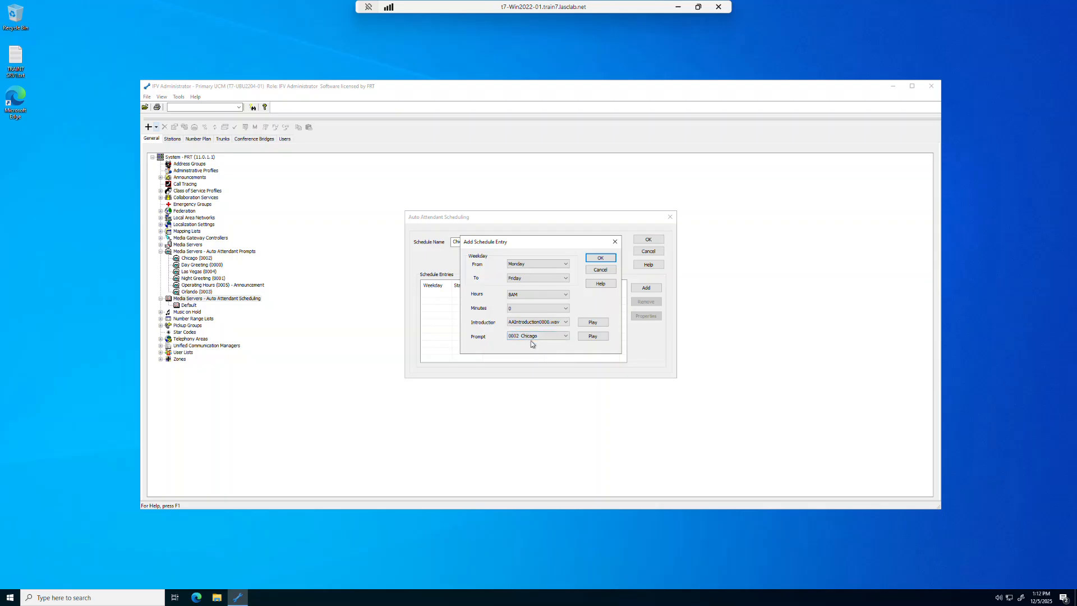
pyautogui.click(599, 259)
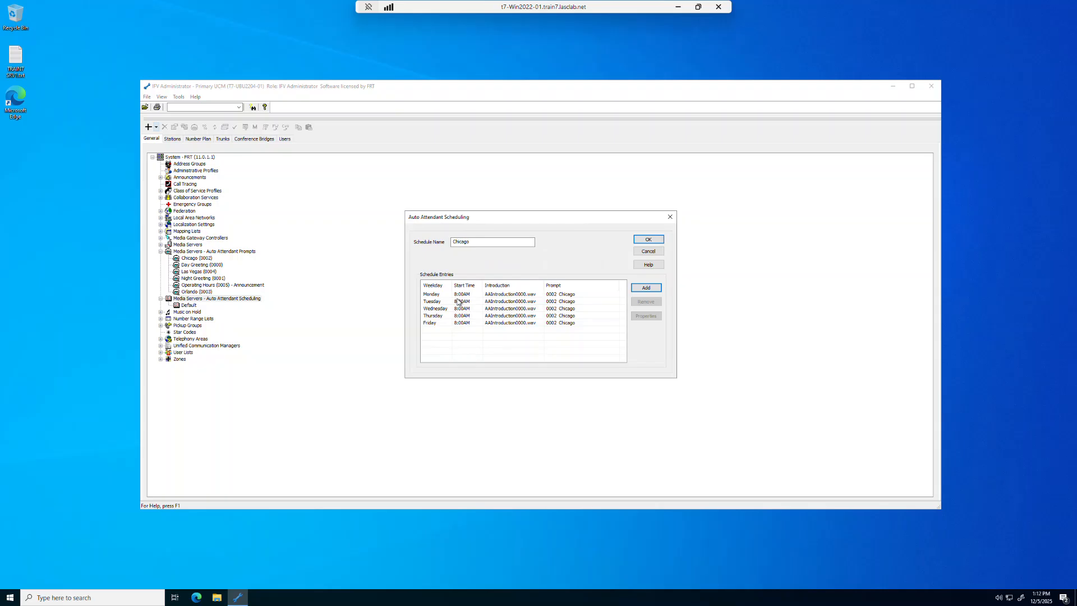
pyautogui.click(645, 289)
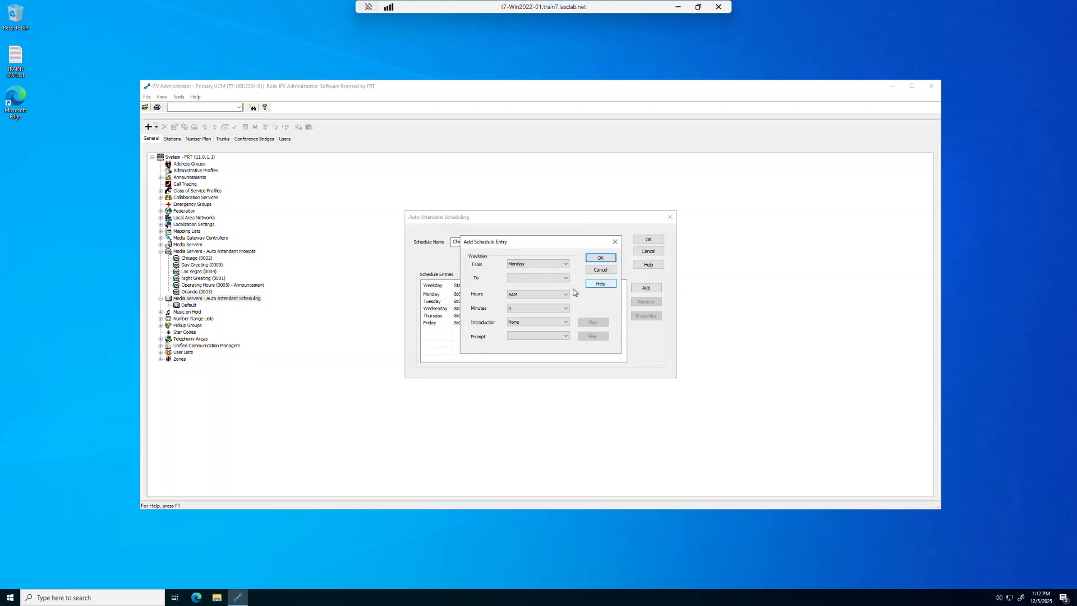
# Set the new entry to Monday–Friday 6PM, minute 0, AAIntroduction0000.wav, prompt 0005 Operating Hours.
pyautogui.click(565, 279)
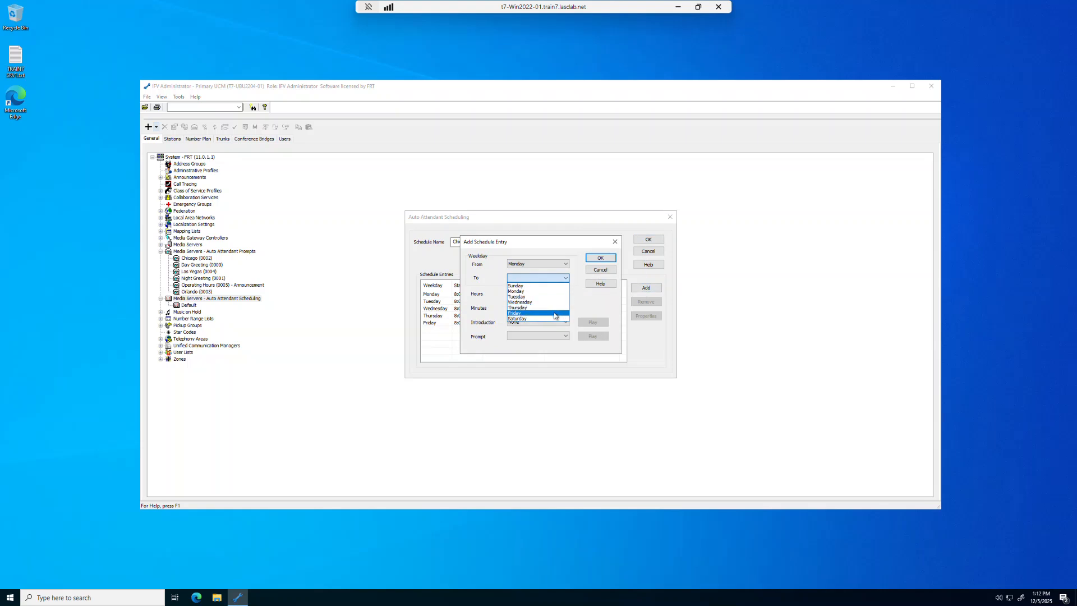
pyautogui.click(554, 312)
pyautogui.click(566, 295)
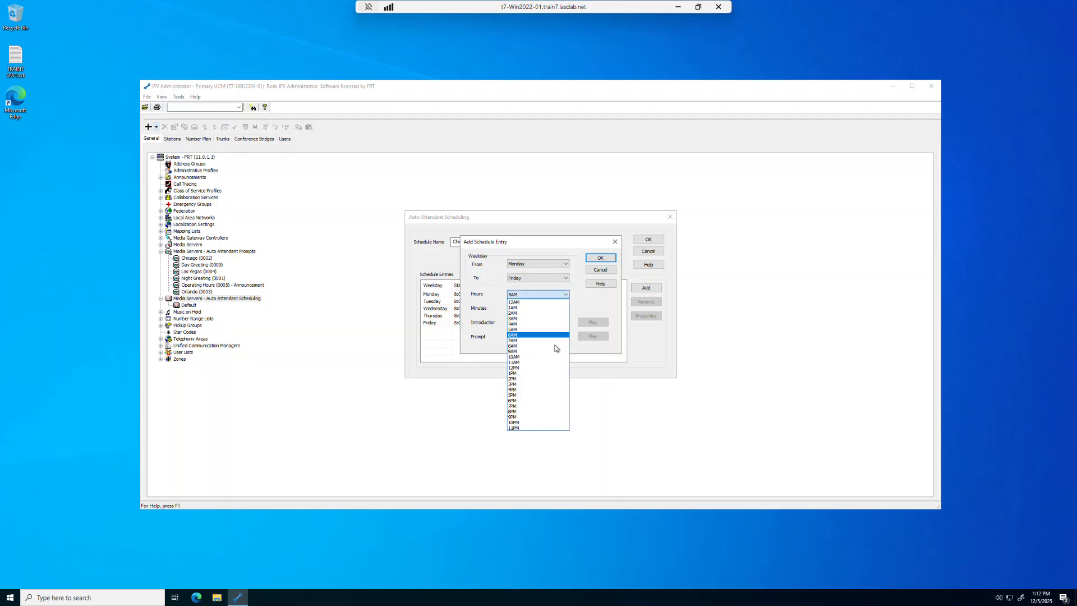
pyautogui.click(548, 400)
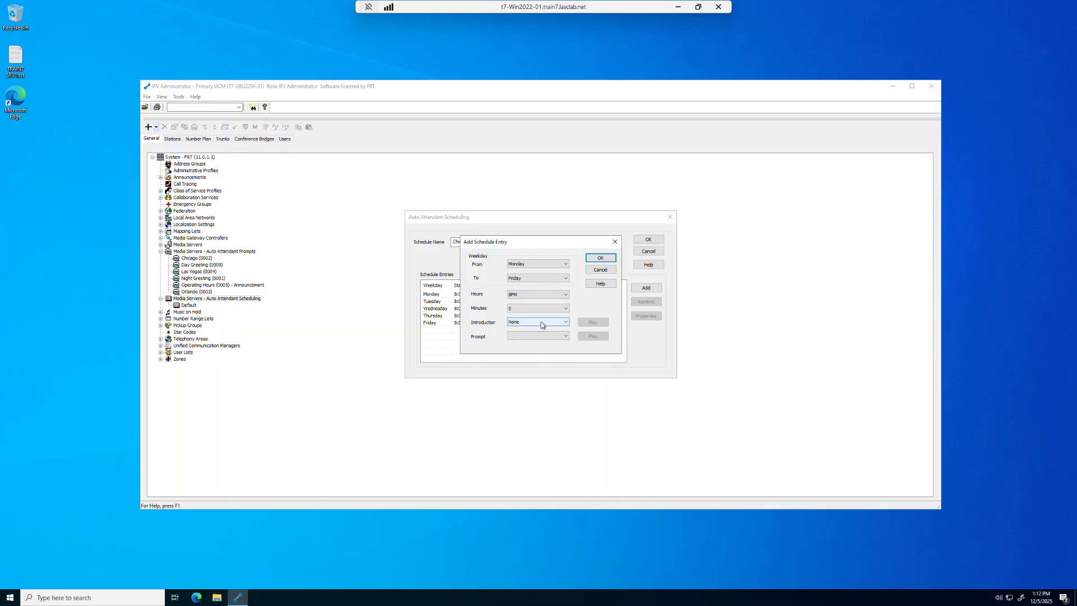
pyautogui.click(566, 311)
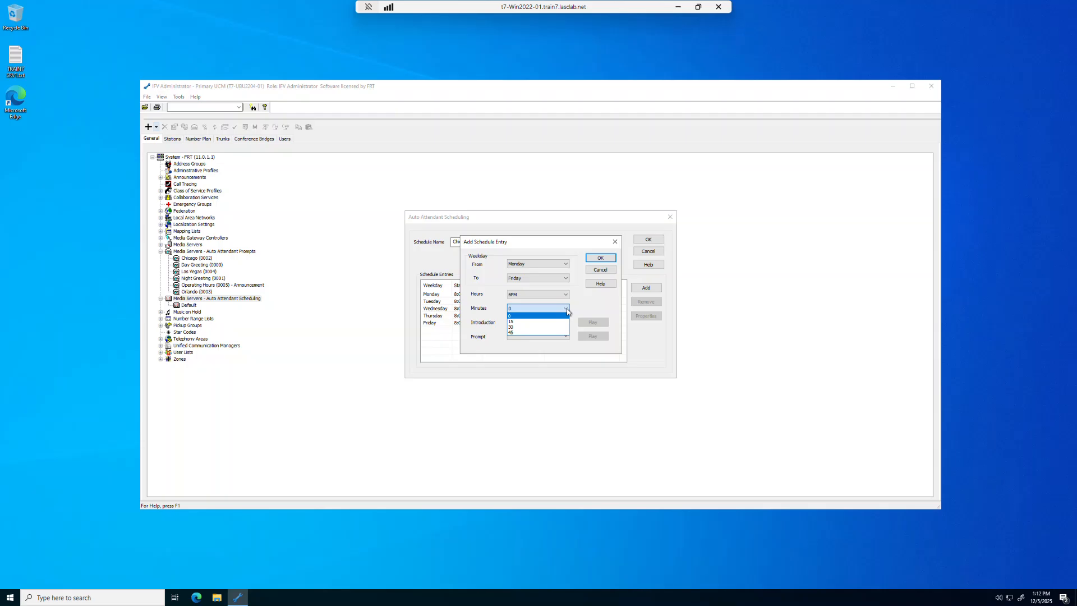
pyautogui.click(567, 310)
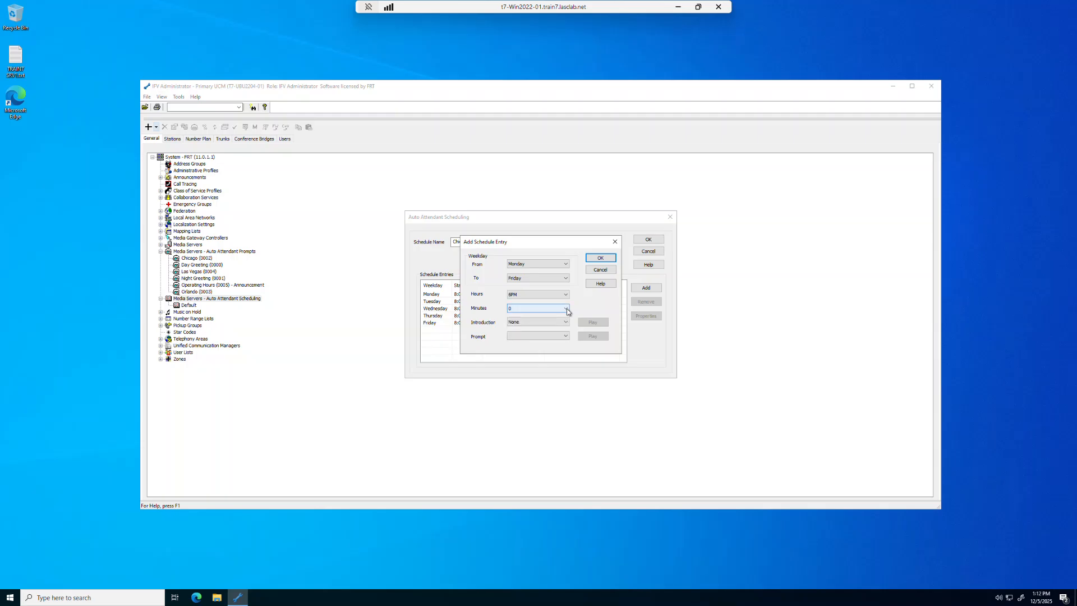
pyautogui.click(565, 323)
pyautogui.click(565, 335)
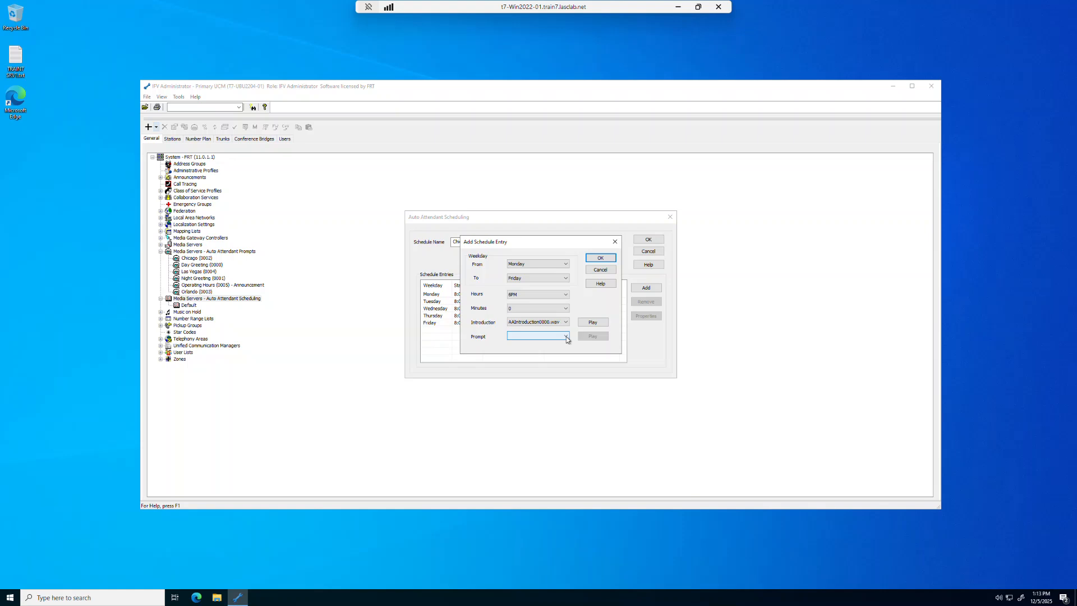
pyautogui.click(567, 336)
pyautogui.click(560, 370)
pyautogui.click(600, 258)
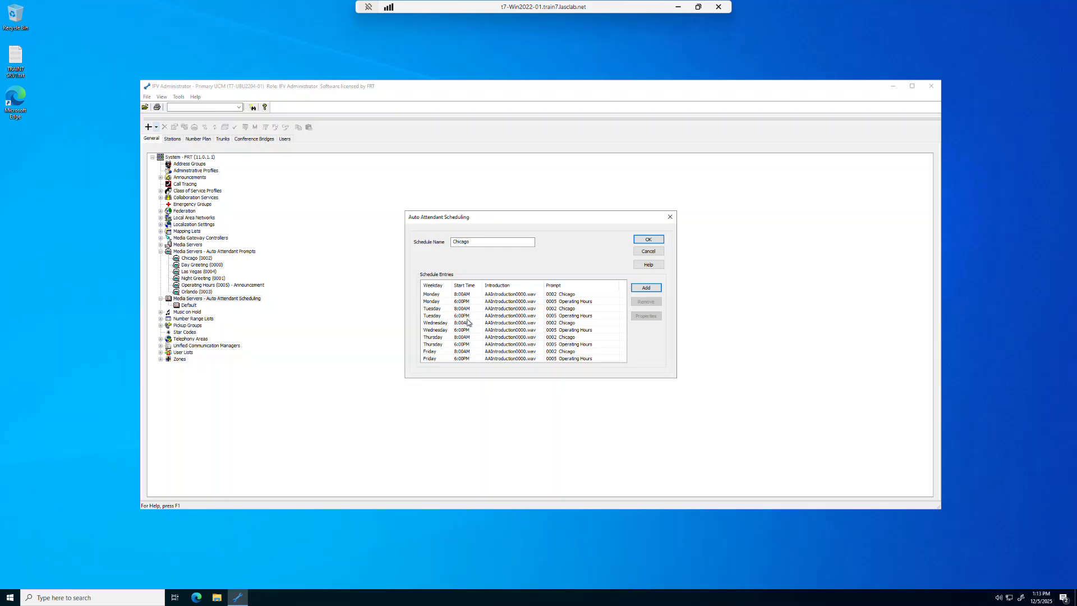
# Confirm the Auto Attendant Scheduling dialog with OK to save the Chicago schedule.
pyautogui.click(648, 239)
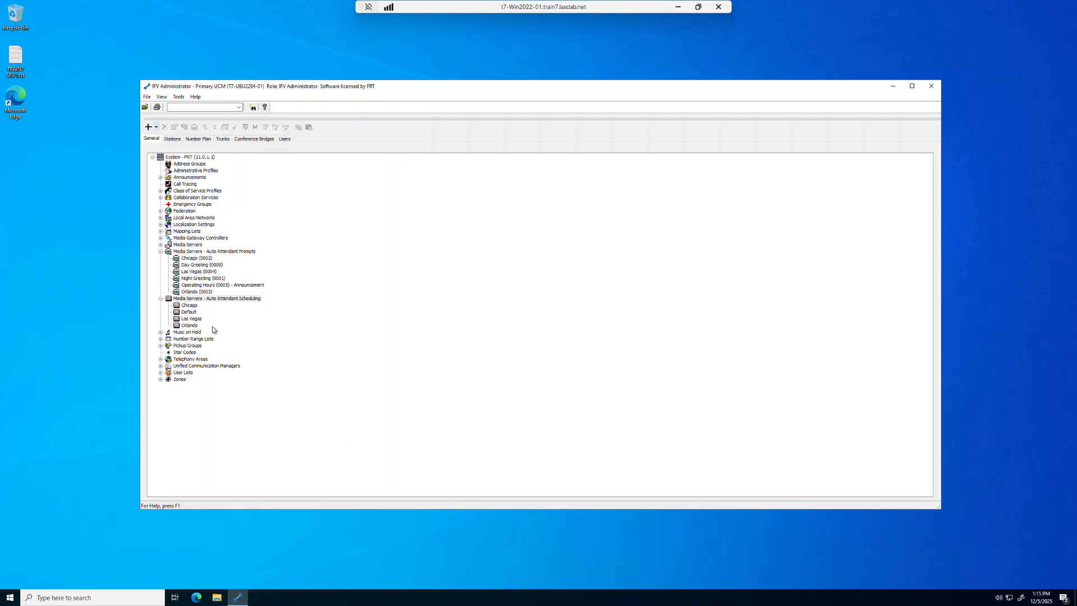
pyautogui.doubleClick(191, 318)
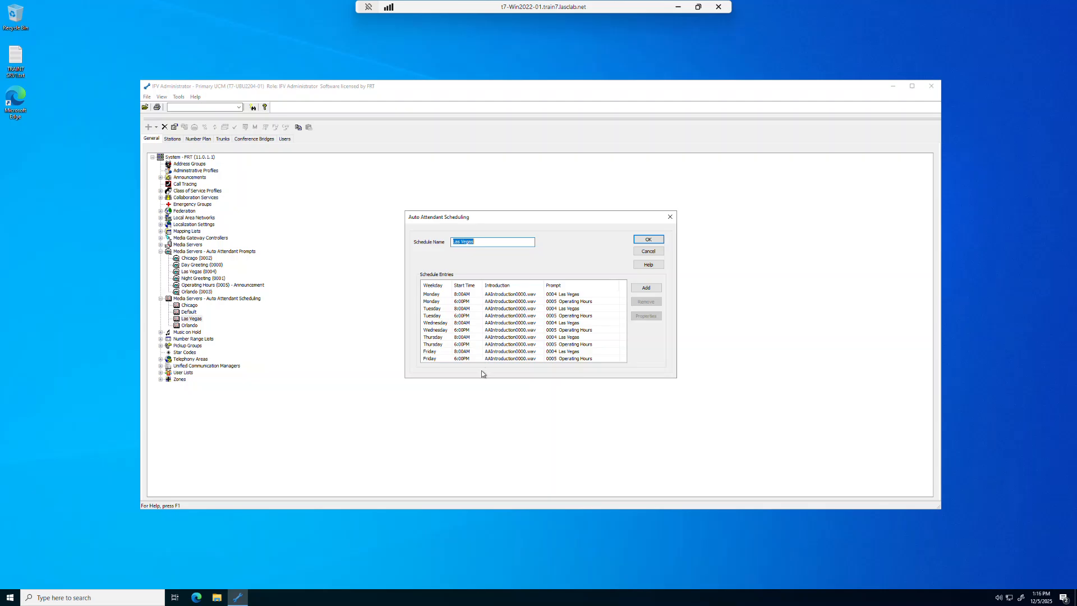
pyautogui.click(570, 295)
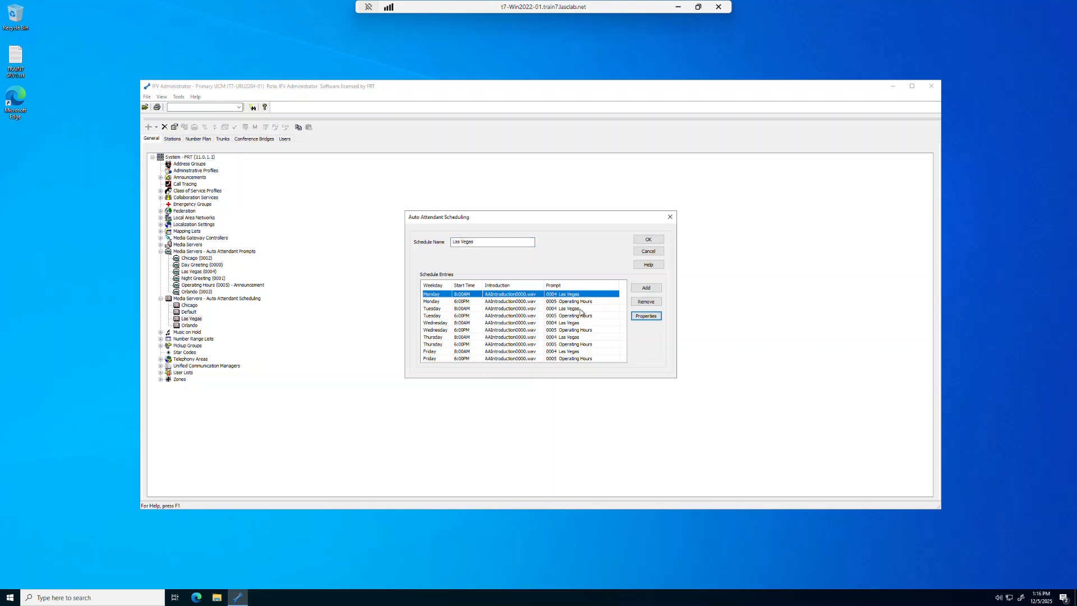
pyautogui.click(641, 239)
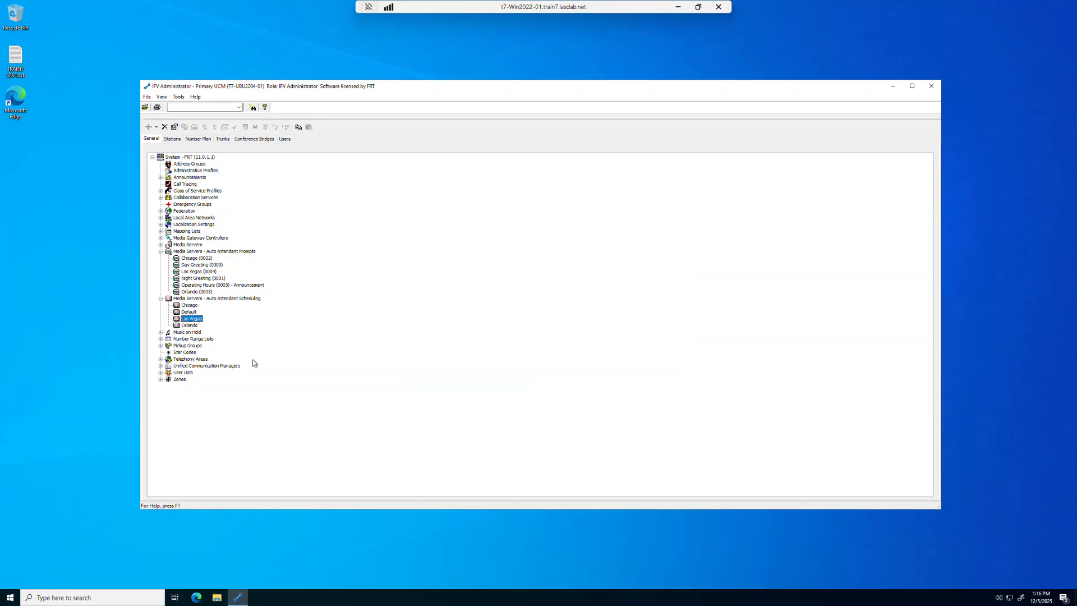
# On the Number Plan, add media server address 5001 Chicago with type Auto Attendant.
pyautogui.click(160, 251)
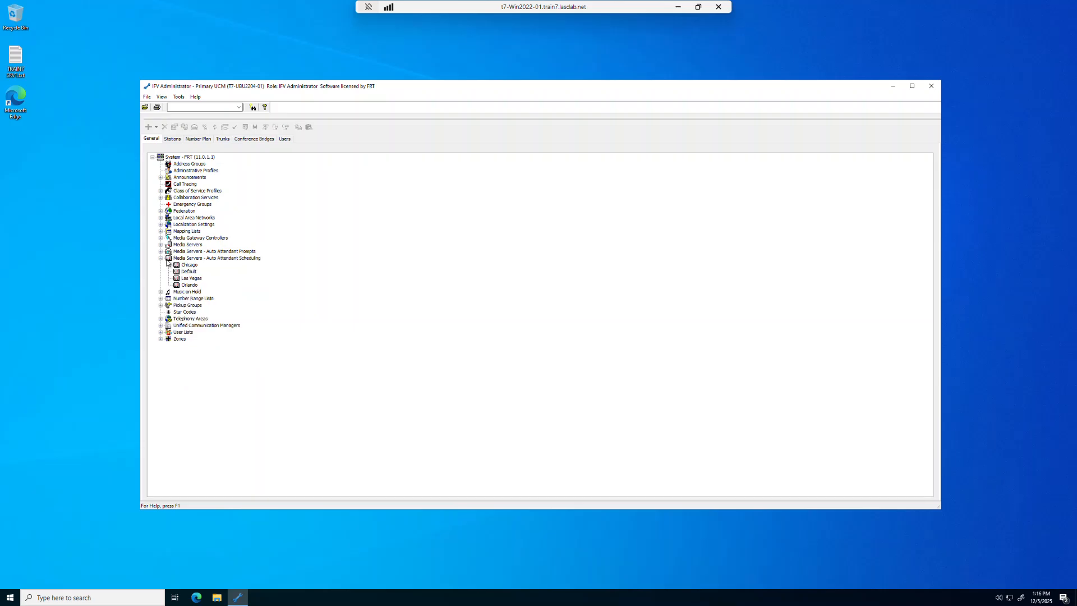
pyautogui.click(205, 139)
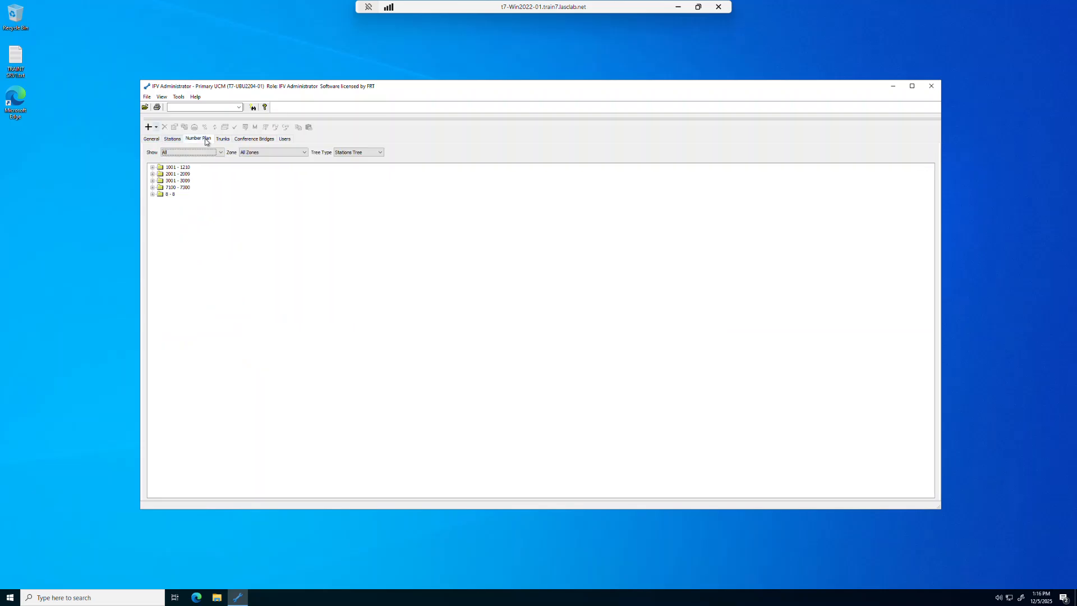
pyautogui.click(157, 128)
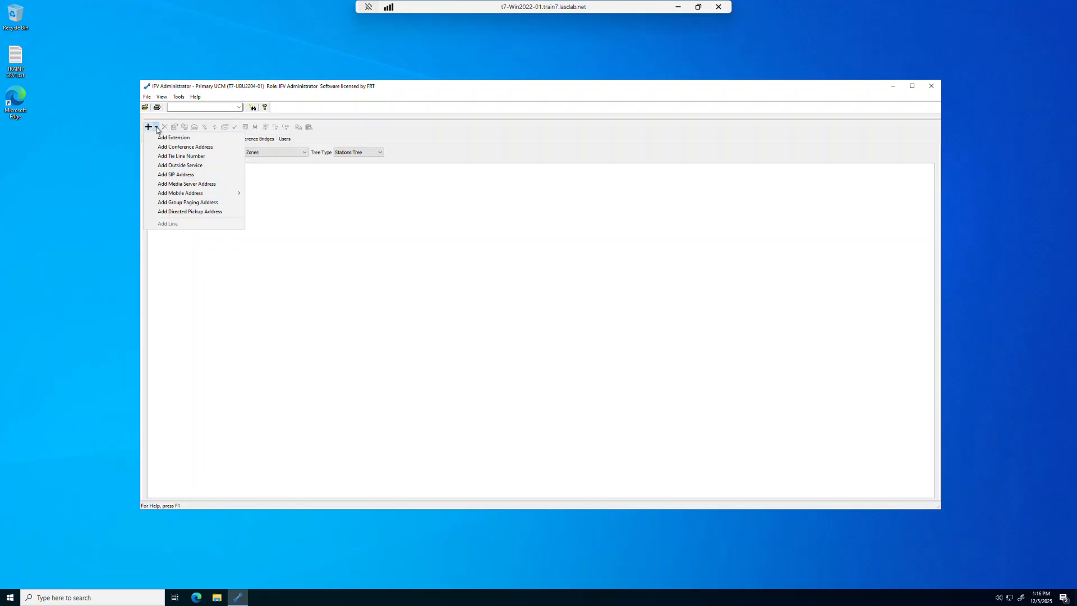
pyautogui.click(167, 185)
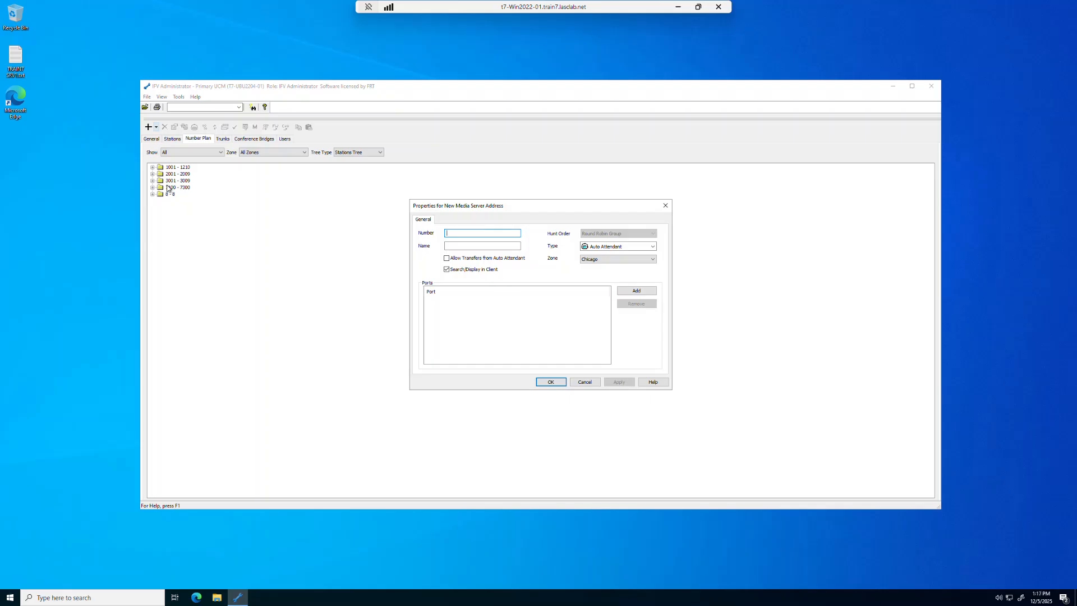
pyautogui.write('5001')
pyautogui.press('Tab')
pyautogui.write('Chicag')
pyautogui.click(653, 247)
pyautogui.click(652, 247)
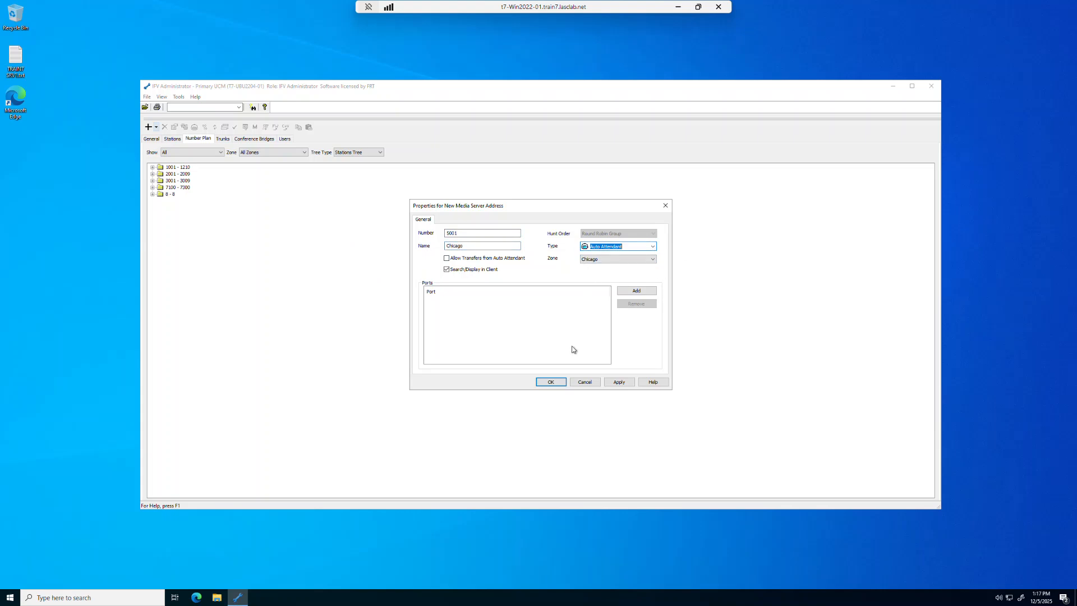
pyautogui.click(556, 383)
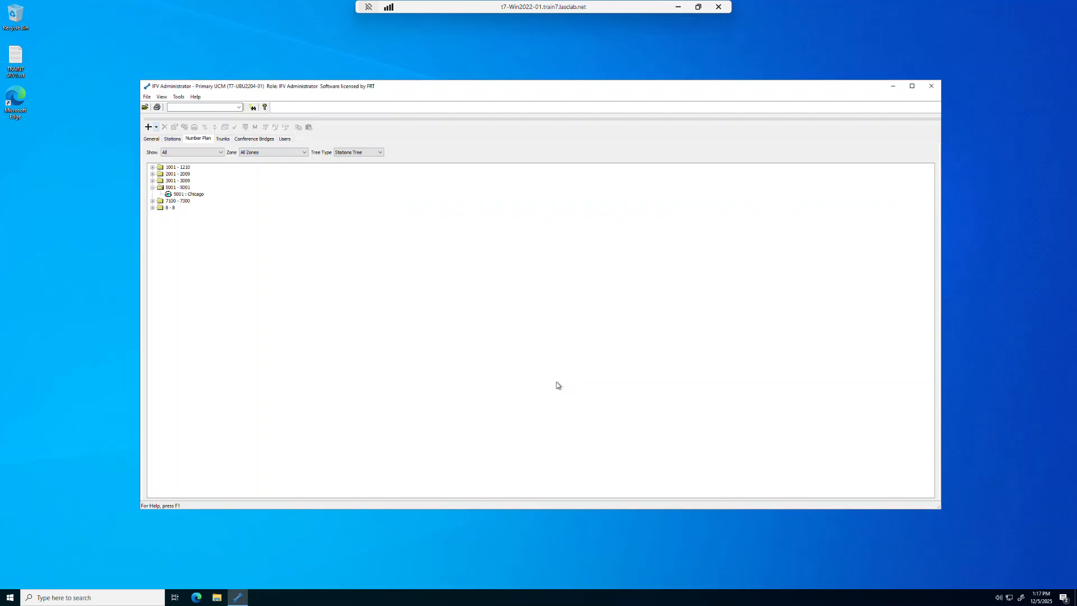
# Add media server address 5002 Orlando in the Orlando zone.
pyautogui.click(156, 128)
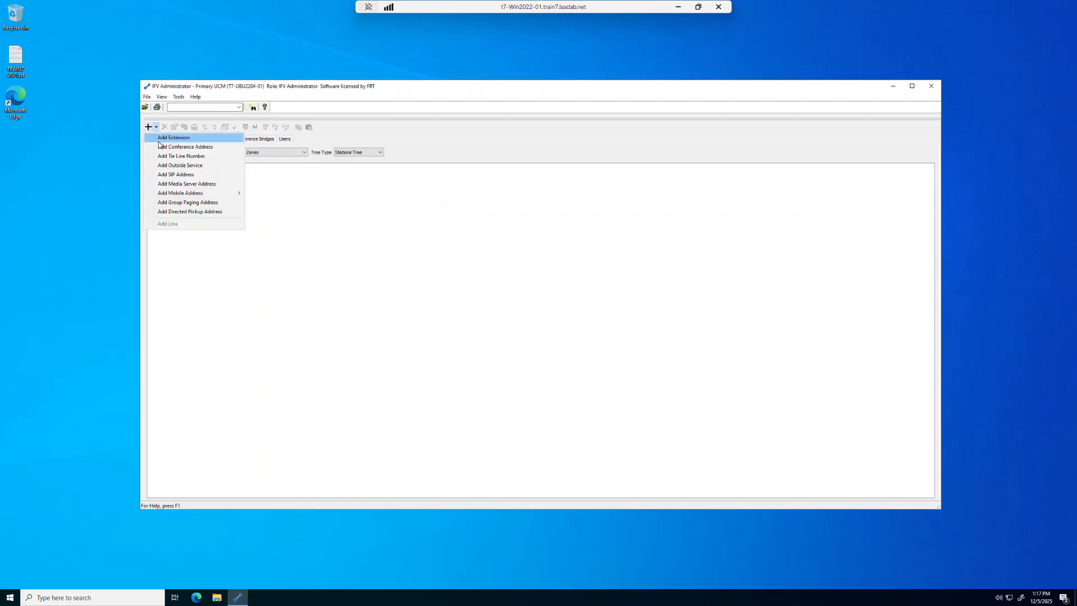
pyautogui.click(174, 184)
pyautogui.write('5002')
pyautogui.press('Tab')
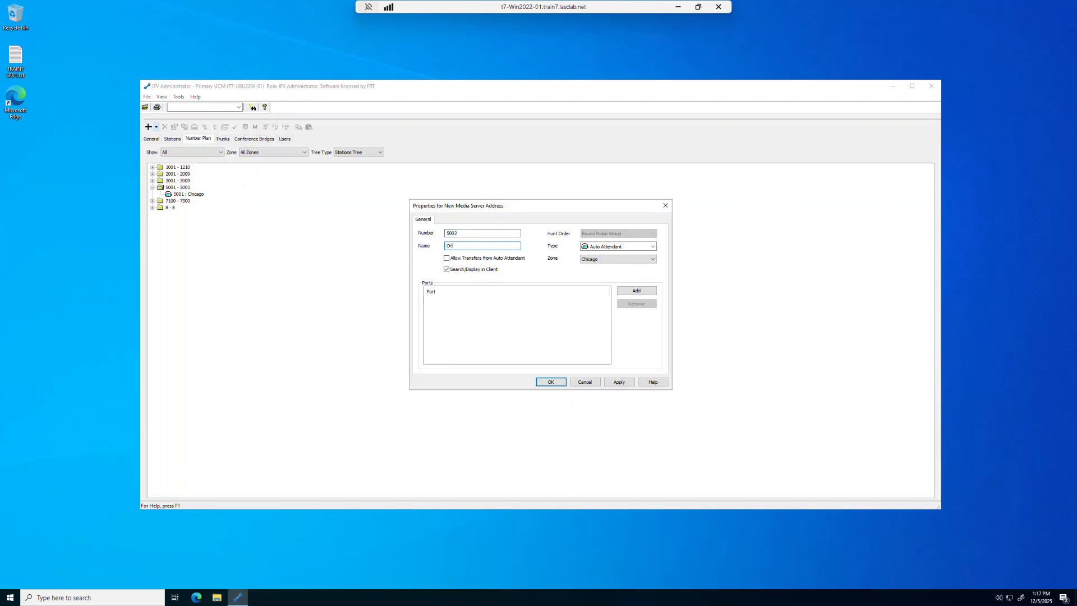
pyautogui.write('Orlando')
pyautogui.click(589, 259)
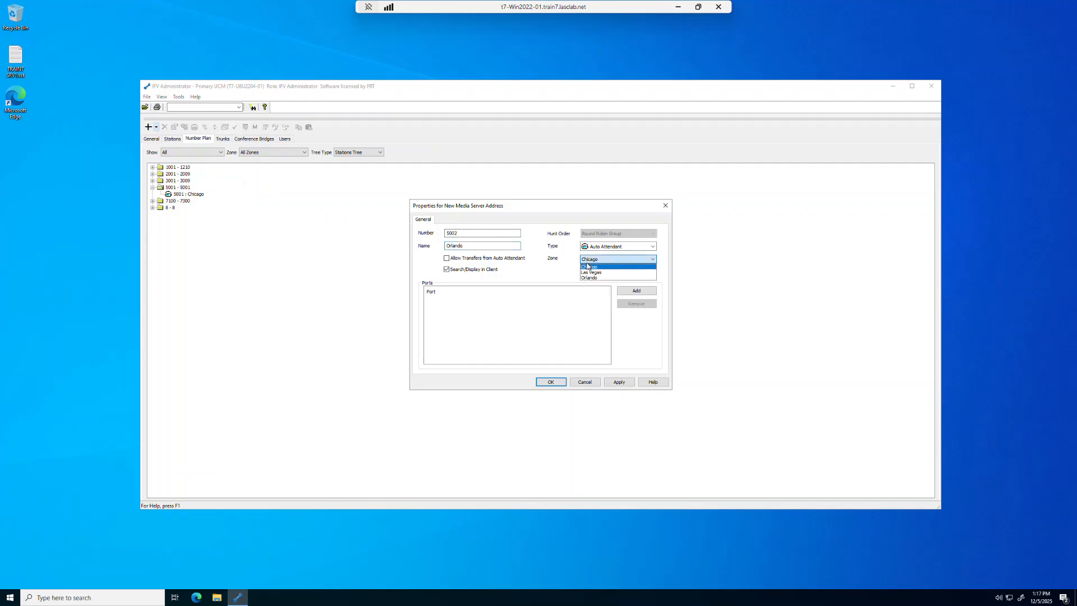
pyautogui.click(592, 279)
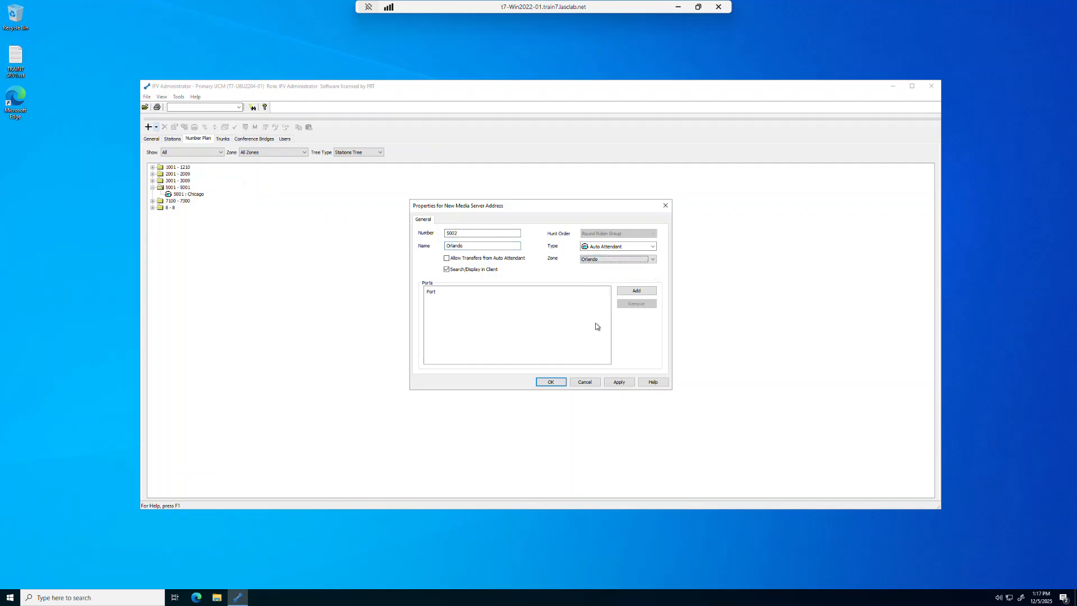
pyautogui.click(550, 382)
# Add media server address 5003 Las Vegas in the Las Vegas zone.
pyautogui.click(156, 126)
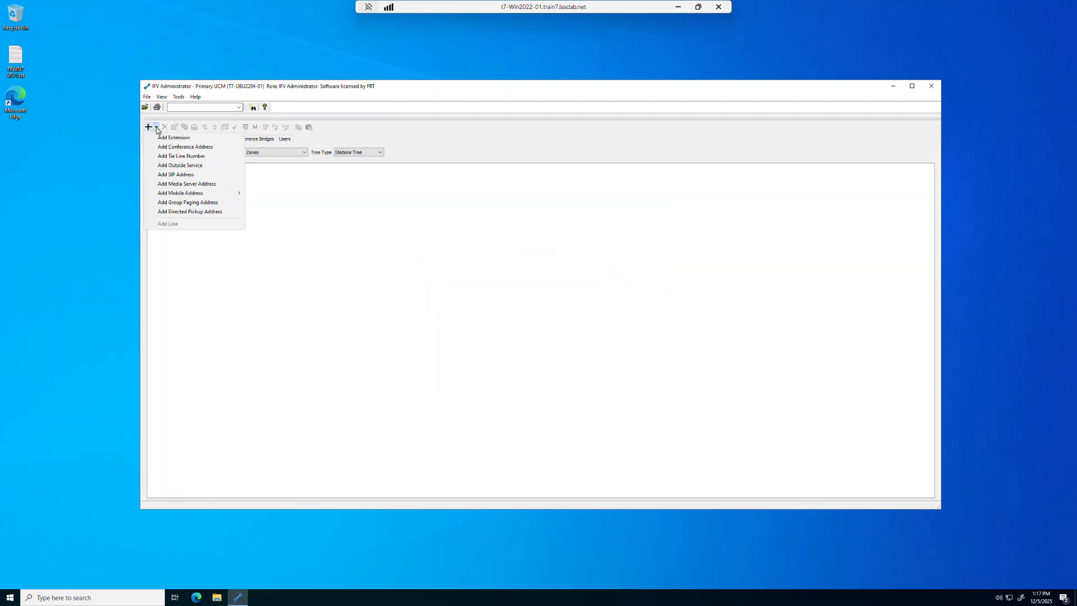
pyautogui.click(169, 185)
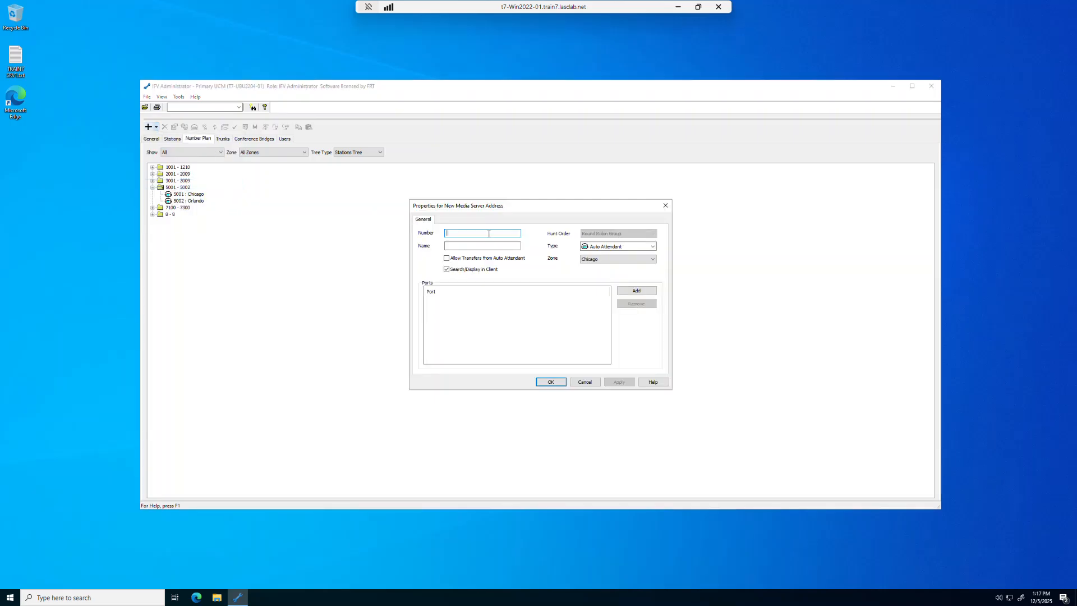
pyautogui.write('5003')
pyautogui.click(507, 246)
pyautogui.click(603, 259)
pyautogui.click(602, 273)
pyautogui.click(551, 382)
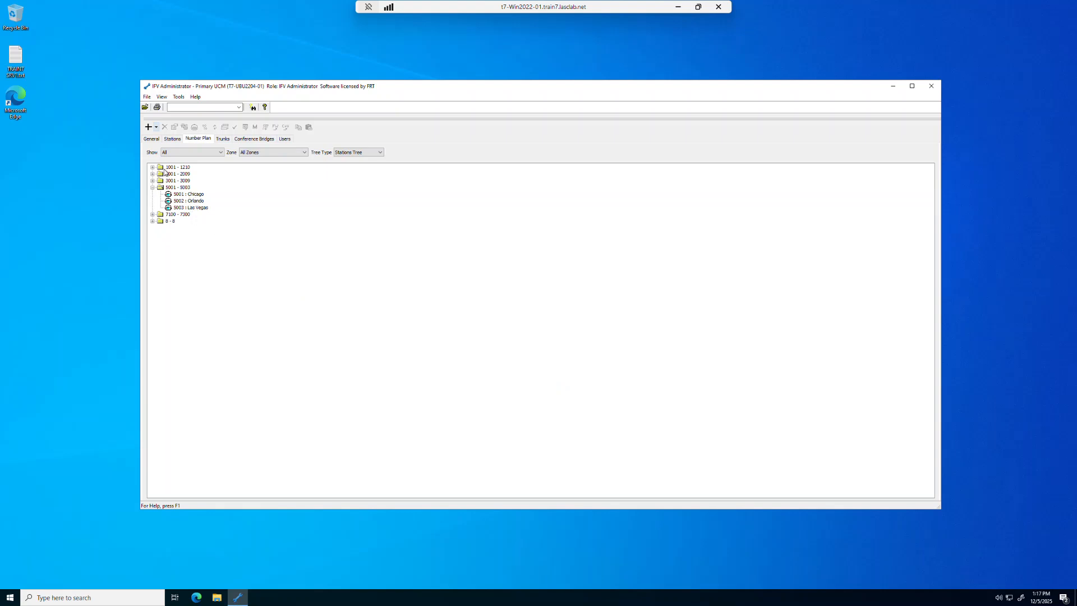
pyautogui.click(150, 139)
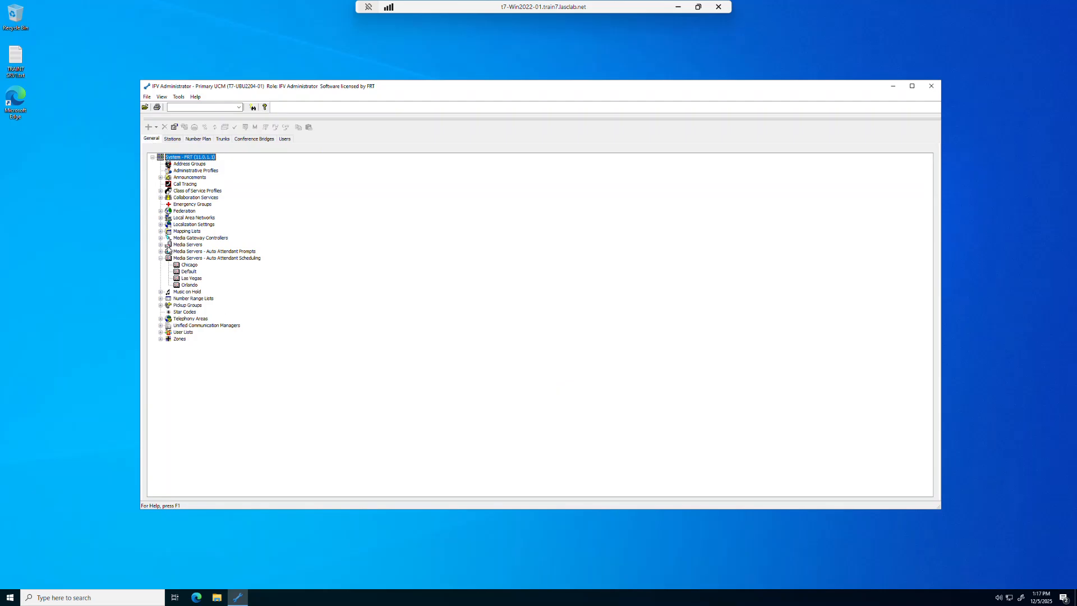
# Open the t7-Ubu2204-01 media server's properties on its Services tab.
pyautogui.click(160, 244)
pyautogui.doubleClick(192, 251)
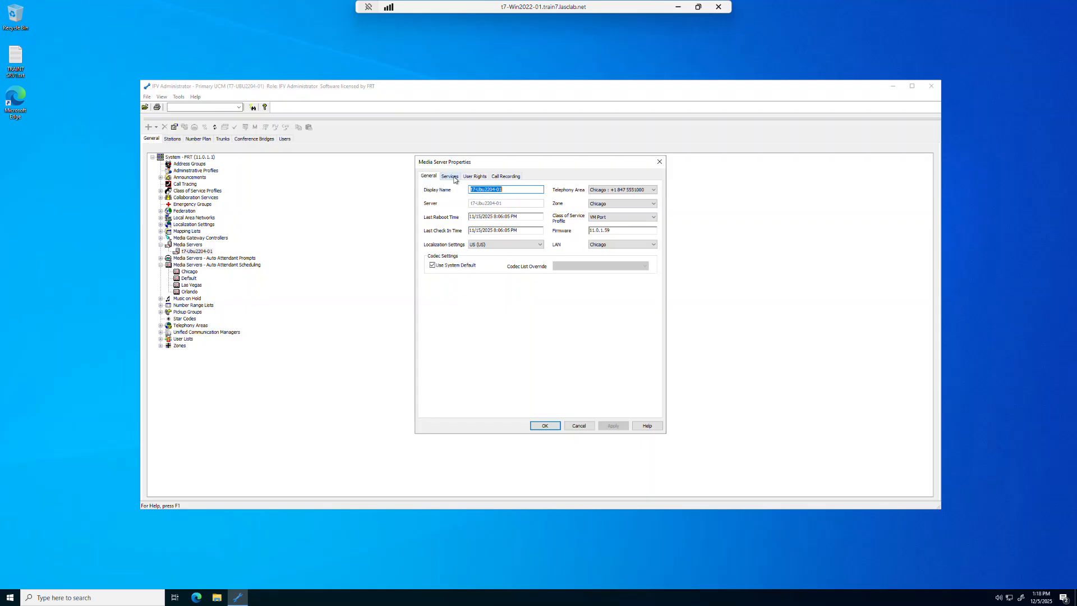
pyautogui.click(450, 177)
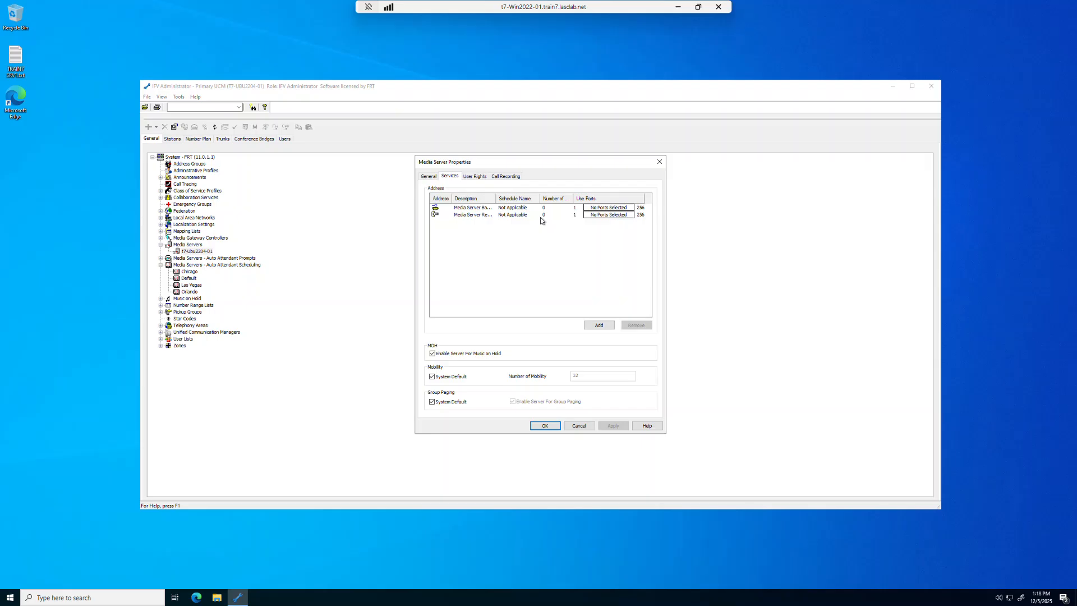
# Add address 5001 Chicago from the 5001 - 5003 group to the media server.
pyautogui.click(599, 324)
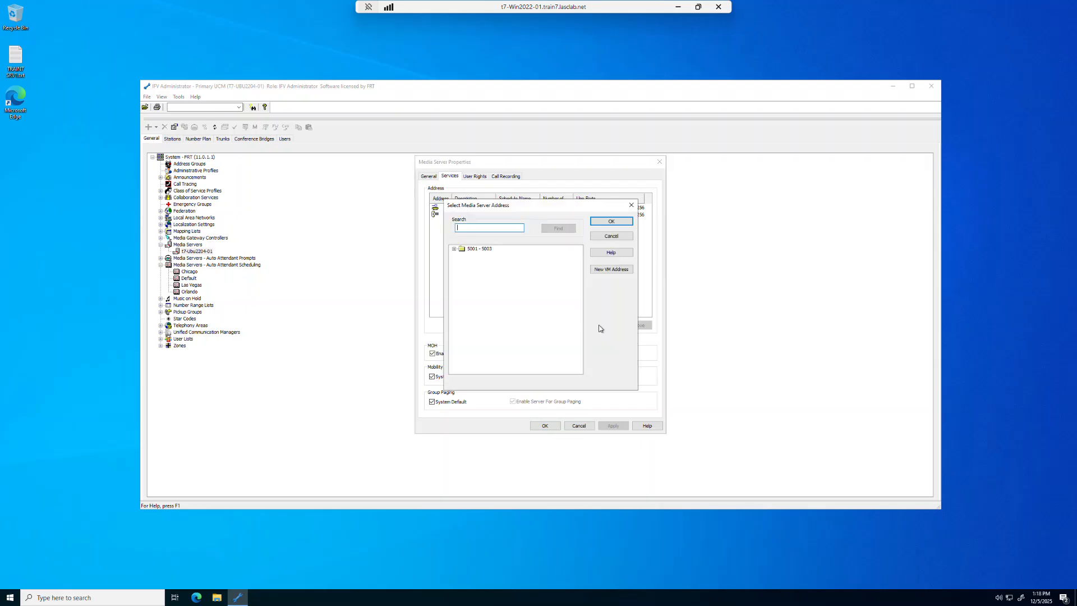
pyautogui.click(454, 248)
pyautogui.click(483, 256)
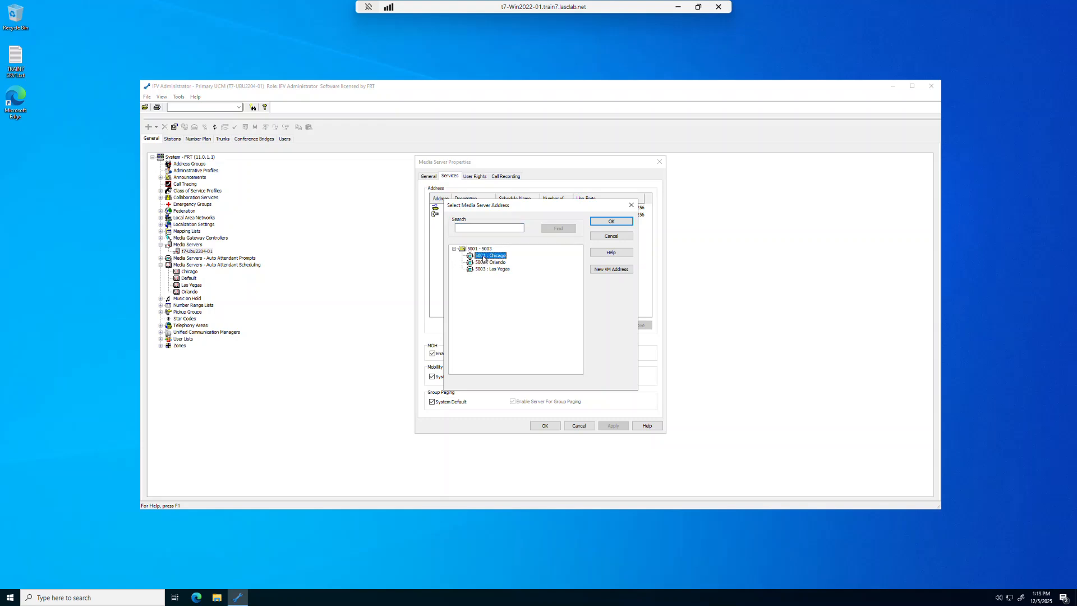
pyautogui.press('Down')
pyautogui.click(483, 257)
pyautogui.click(607, 221)
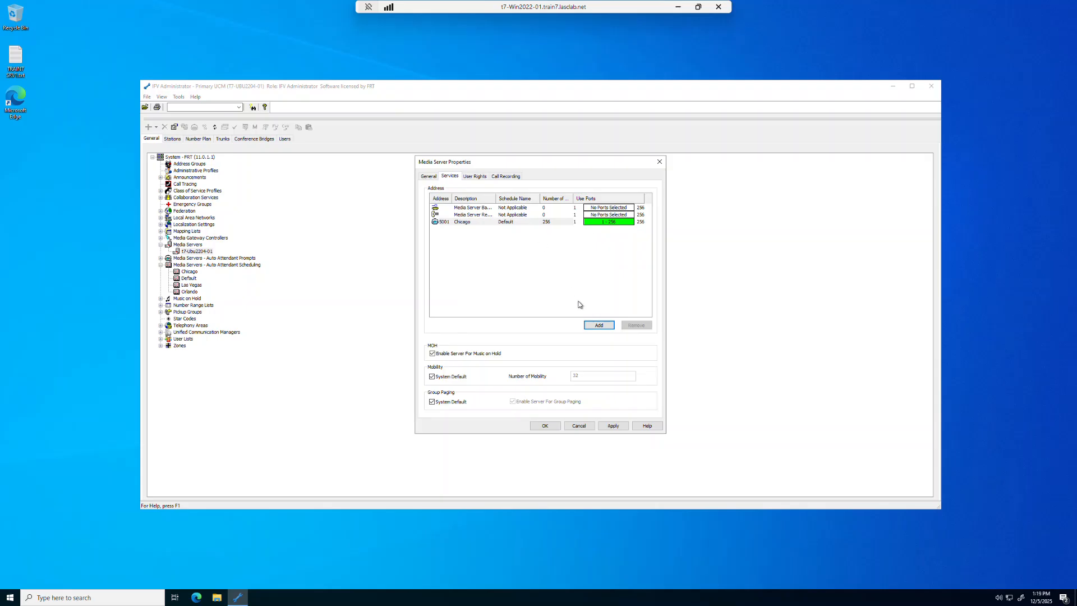
# Add addresses 5002 Orlando and 5003 Las Vegas to the media server as well.
pyautogui.click(593, 326)
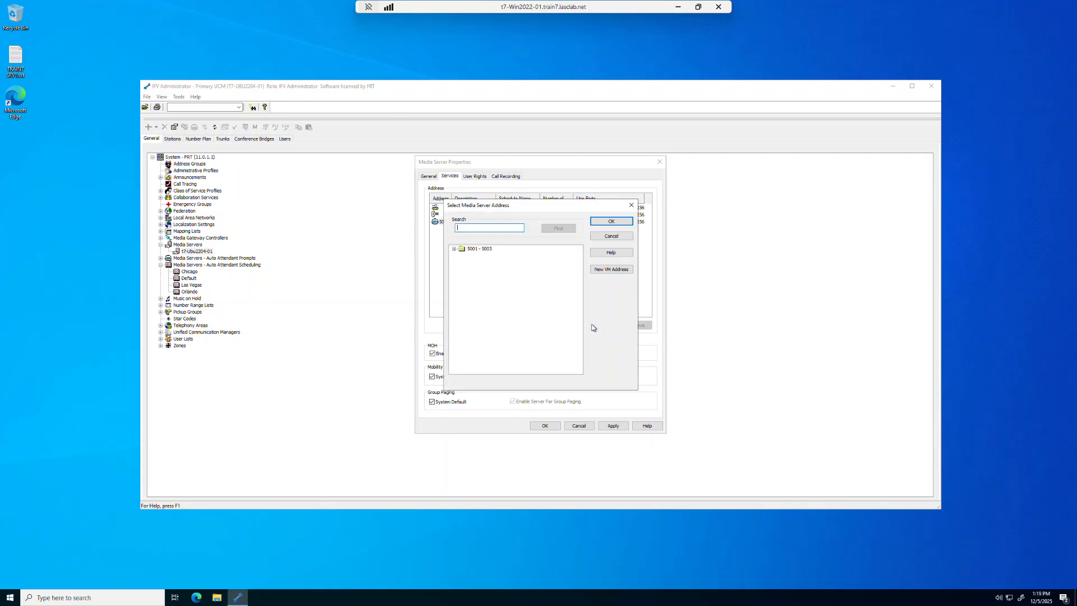
pyautogui.click(453, 249)
pyautogui.click(483, 262)
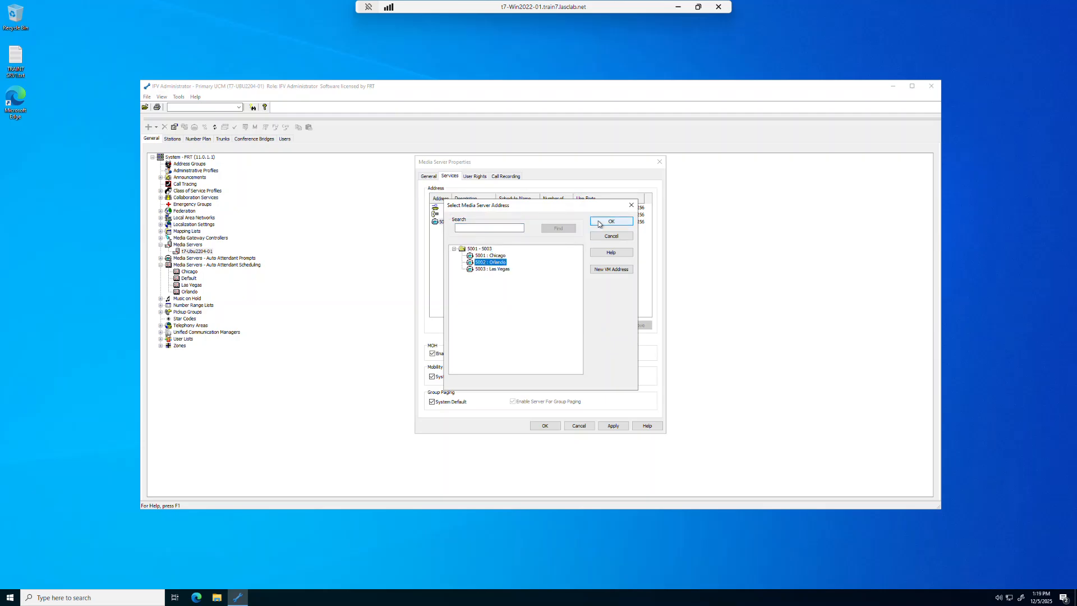
pyautogui.click(603, 222)
pyautogui.click(599, 326)
pyautogui.click(453, 248)
pyautogui.click(485, 269)
pyautogui.click(589, 222)
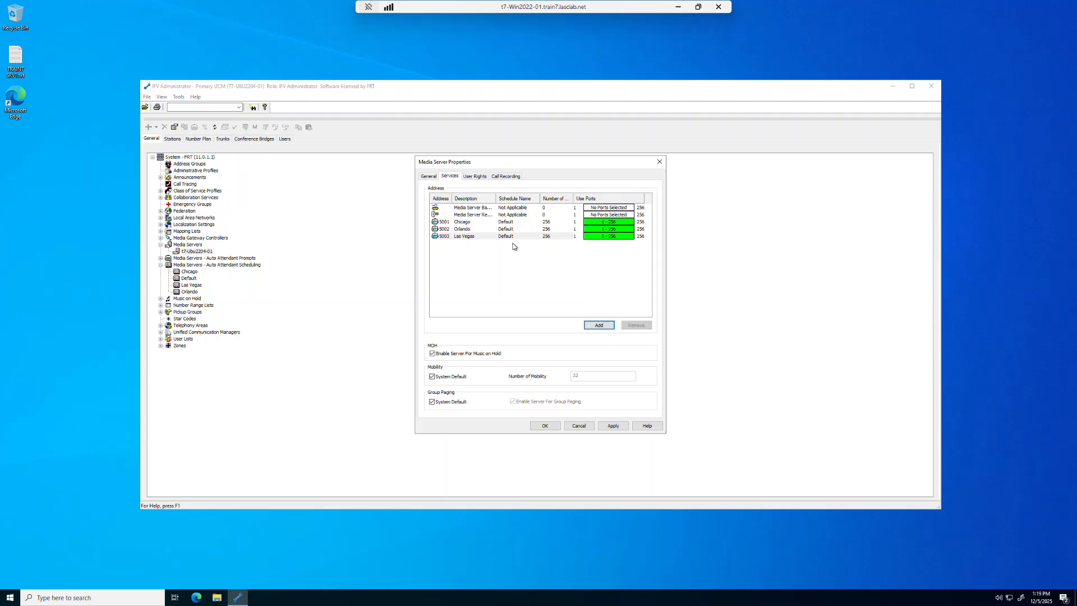
# Assign schedules Chicago to 5001, Orlando to 5002 and Las Vegas to 5003, then confirm with OK.
pyautogui.doubleClick(534, 223)
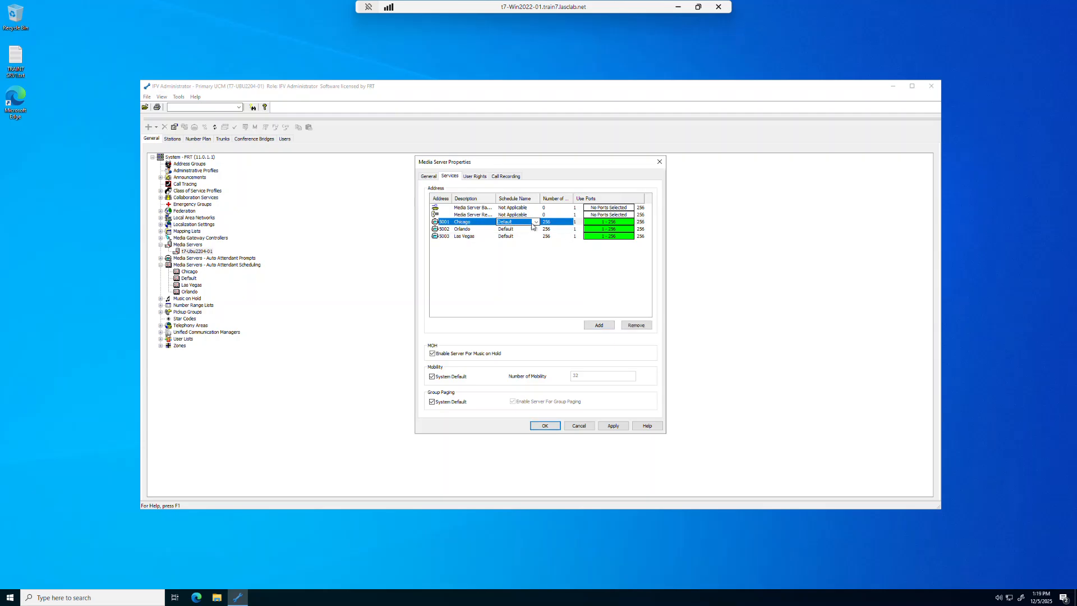
pyautogui.click(536, 223)
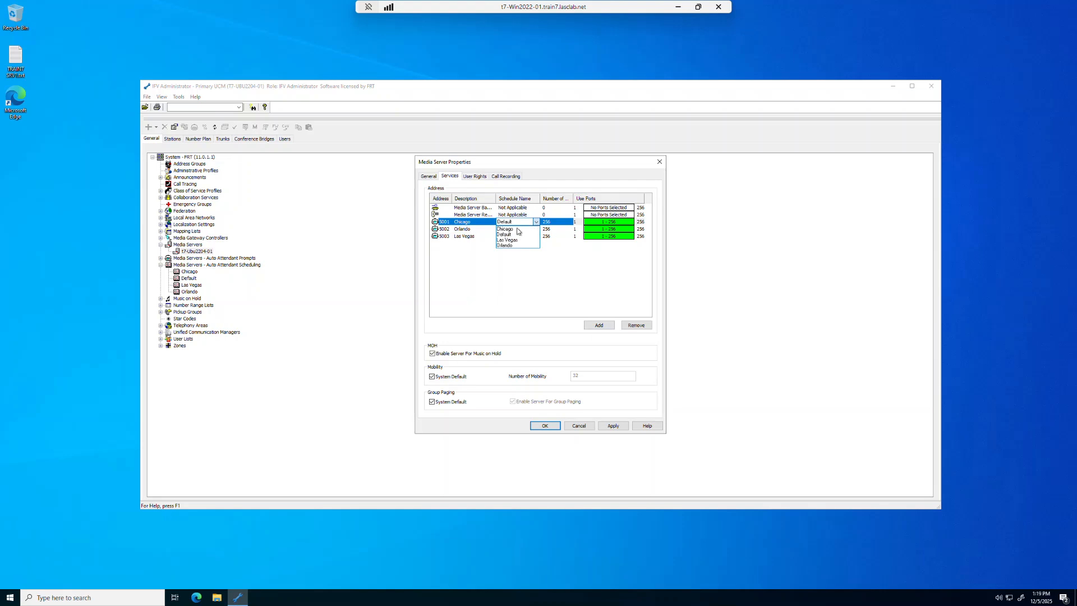
pyautogui.click(511, 229)
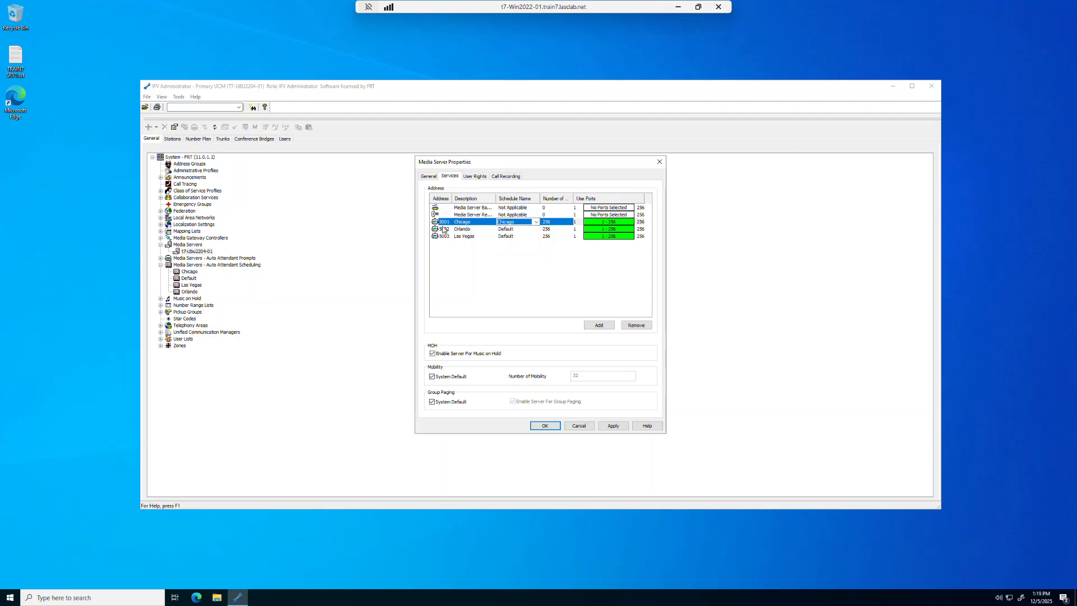
pyautogui.click(536, 230)
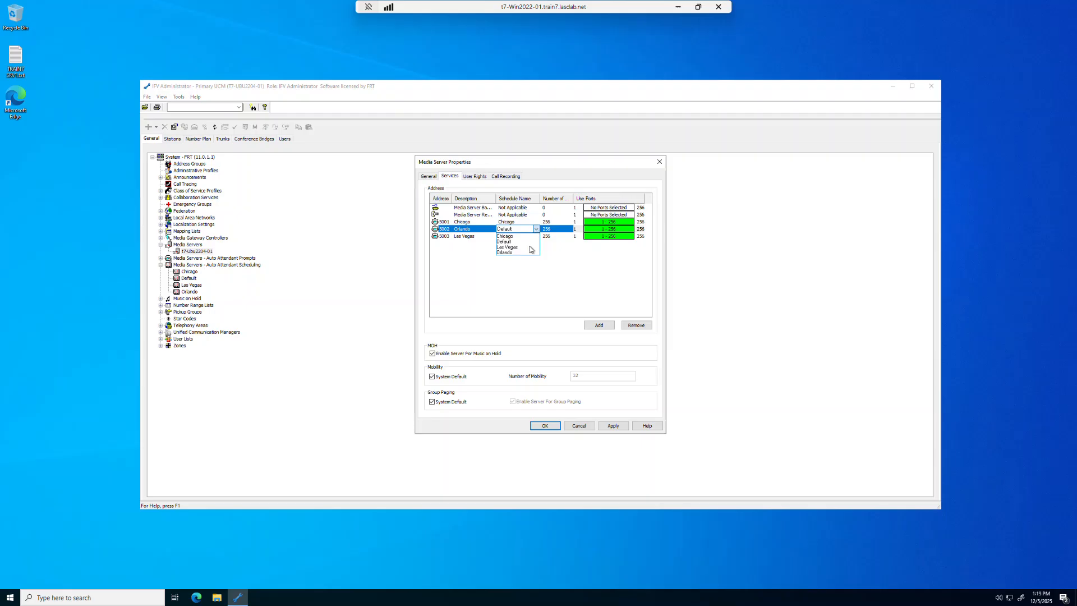
pyautogui.click(517, 253)
pyautogui.click(505, 236)
pyautogui.click(536, 236)
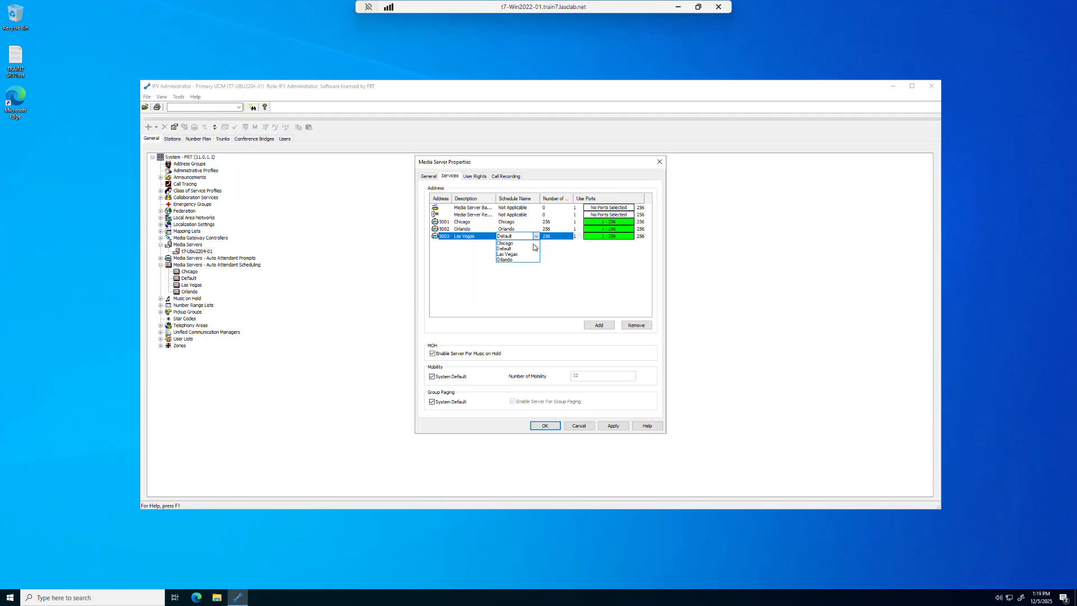
pyautogui.click(527, 254)
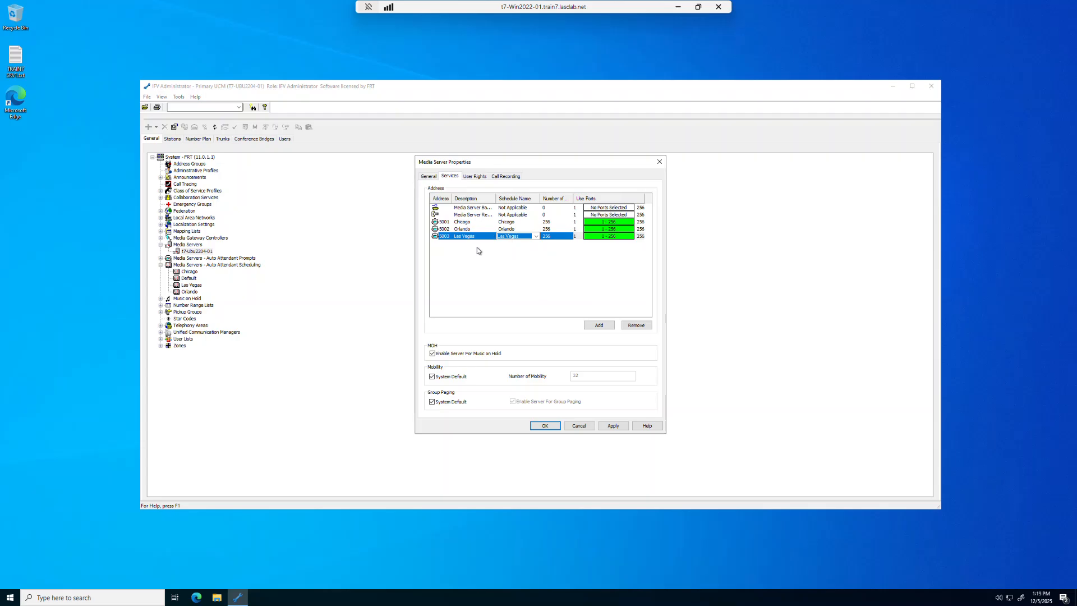
pyautogui.click(548, 426)
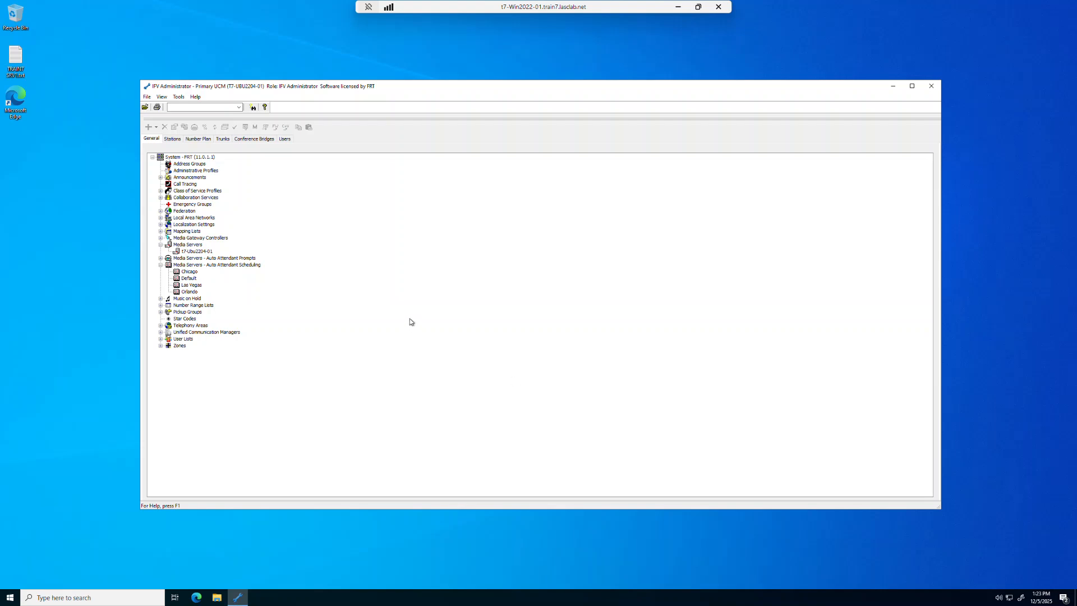
# Expand the Chicago and Orlando DID mappings and open the Orlando mapping list's properties.
pyautogui.click(161, 231)
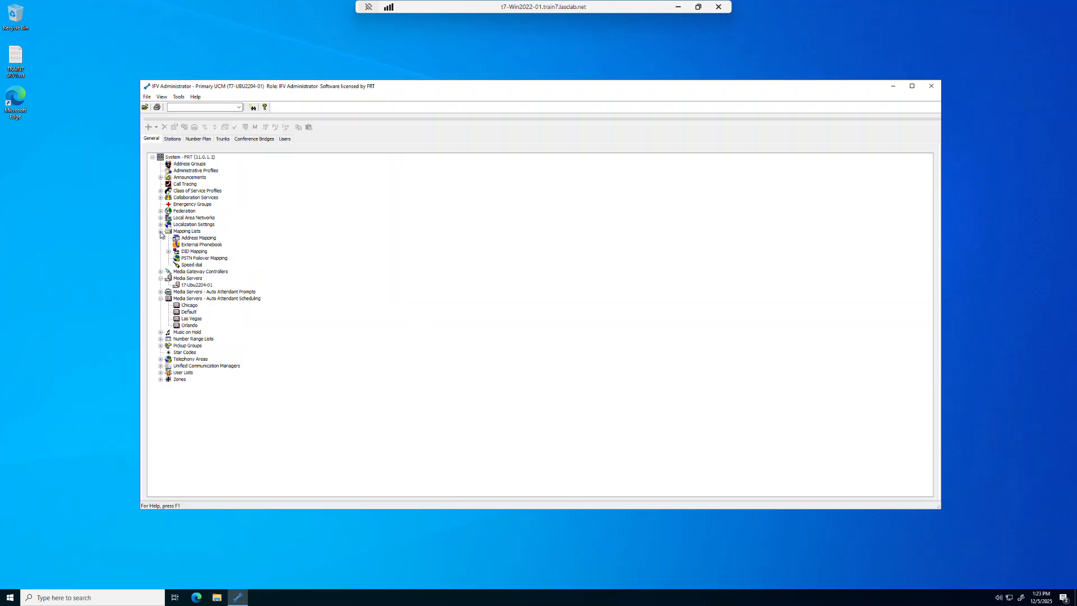
pyautogui.click(168, 252)
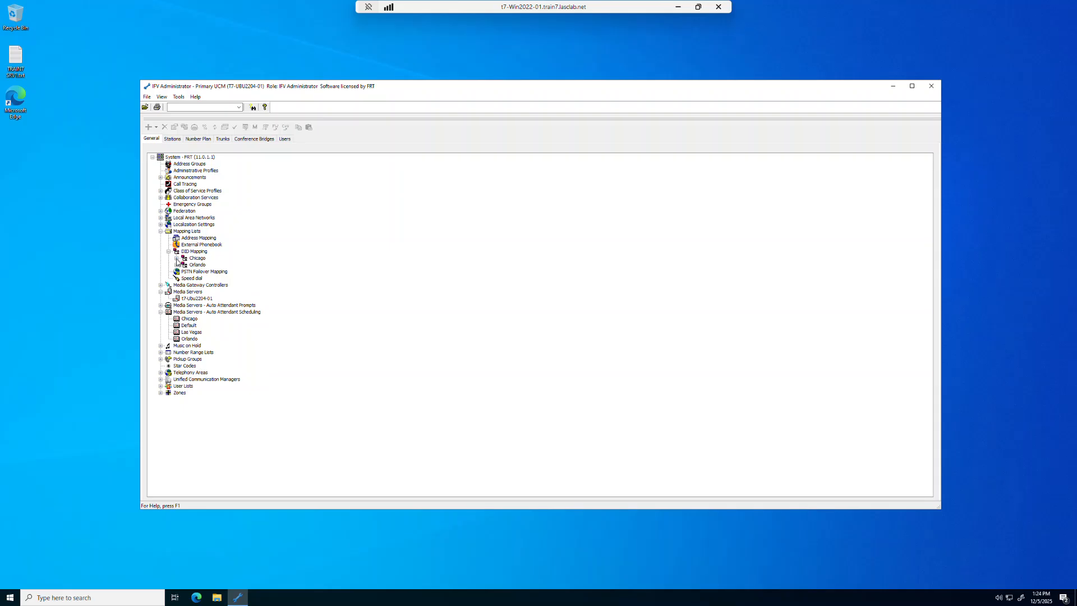
pyautogui.click(176, 258)
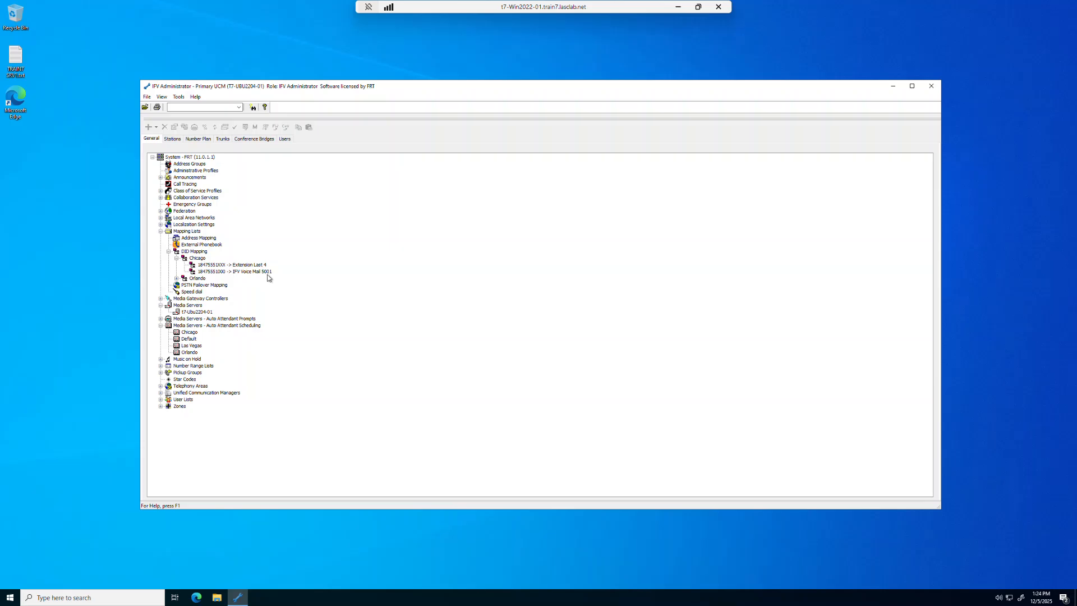
pyautogui.click(176, 278)
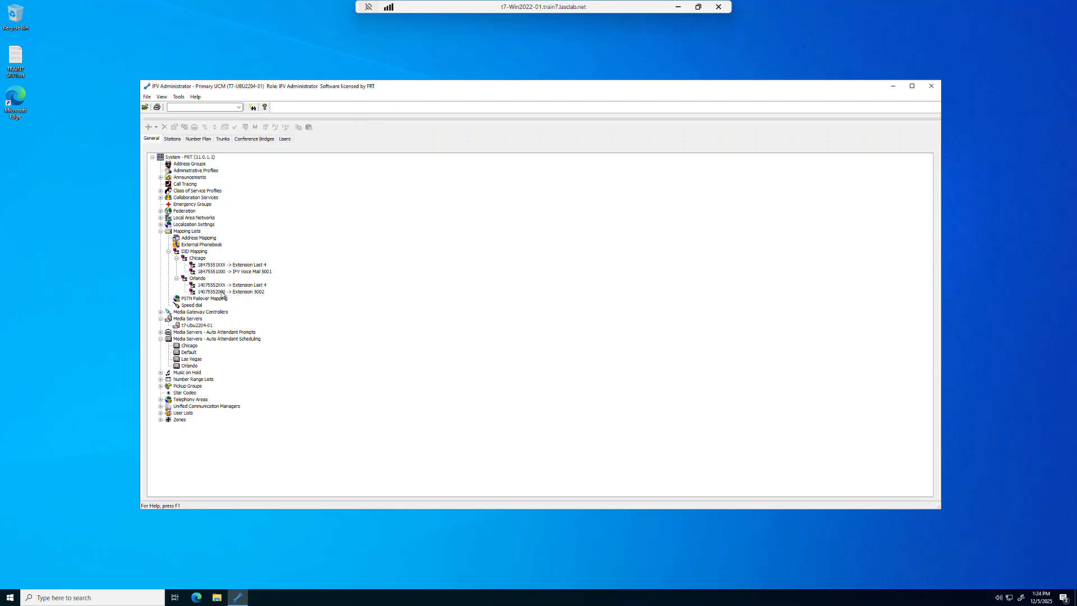
pyautogui.doubleClick(196, 279)
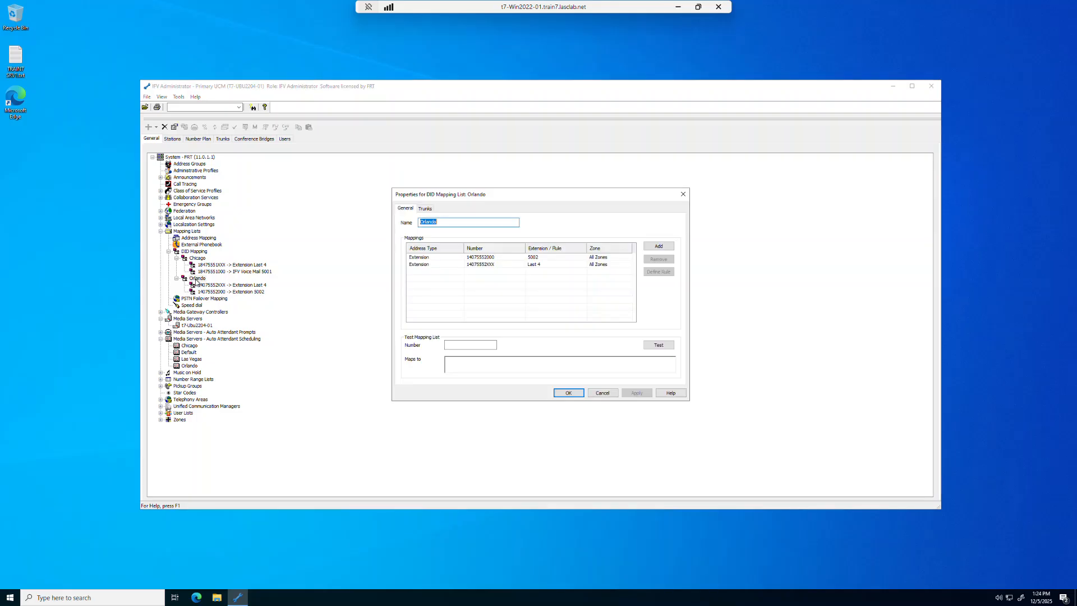
# Switch Orlando's 5002 DID mapping to Address Type 'Media Server Address', then apply and save.
pyautogui.click(450, 265)
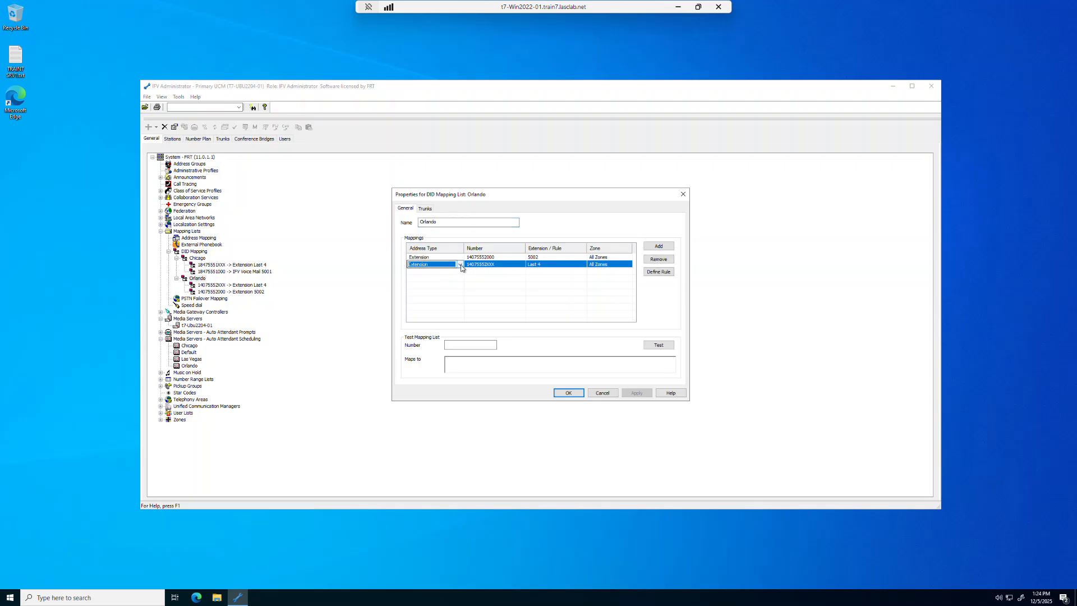
pyautogui.click(461, 259)
pyautogui.click(461, 257)
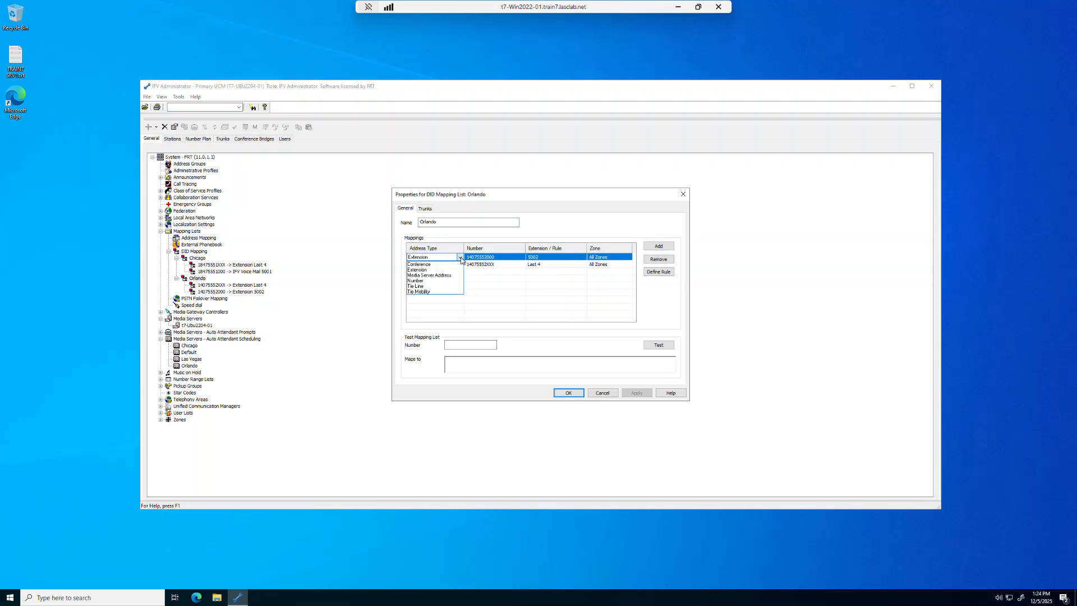
pyautogui.click(452, 275)
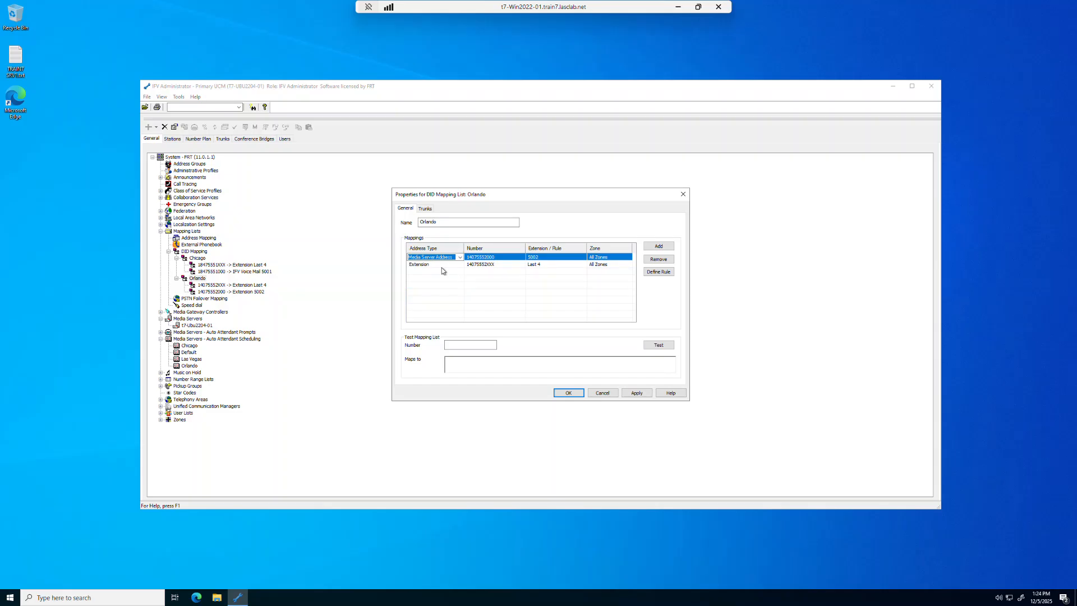
pyautogui.click(637, 393)
pyautogui.click(569, 393)
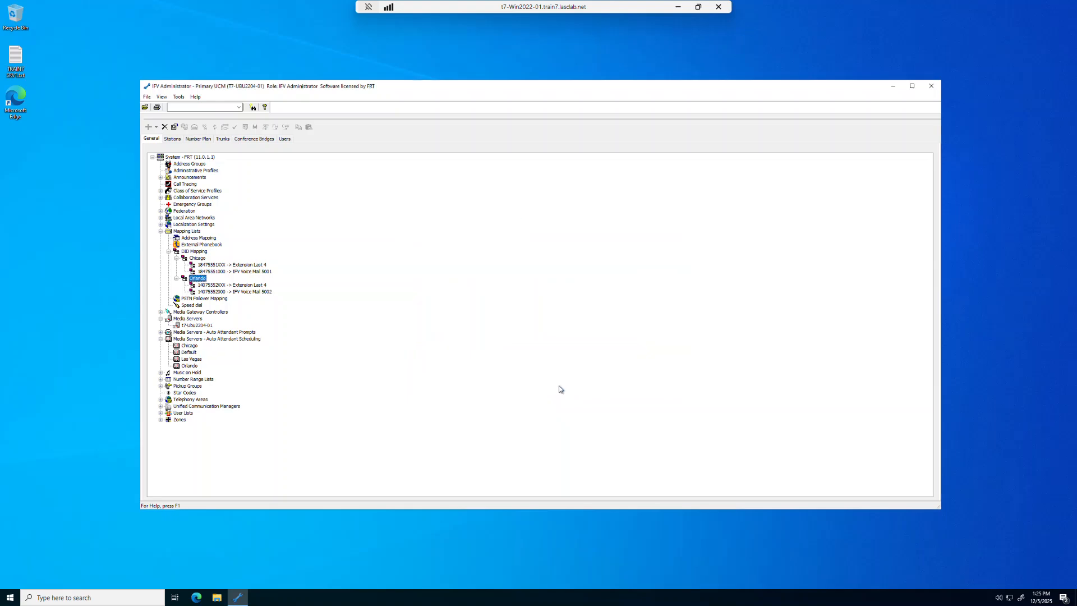